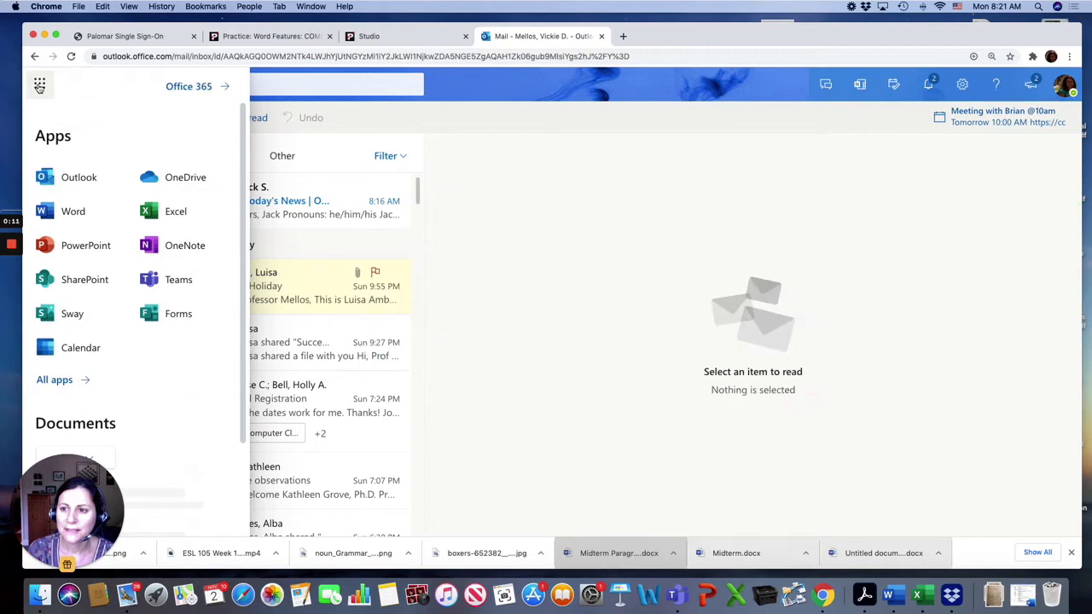
# Open Word from the app launcher, create a new blank document, and return to the Word home tab.
pyautogui.click(80, 213)
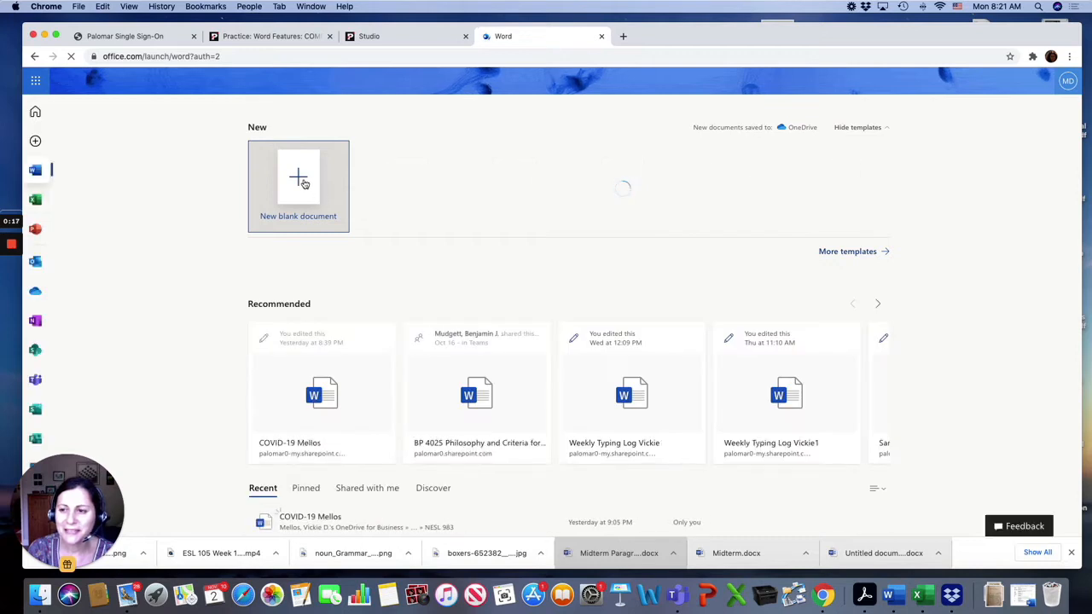
pyautogui.click(302, 181)
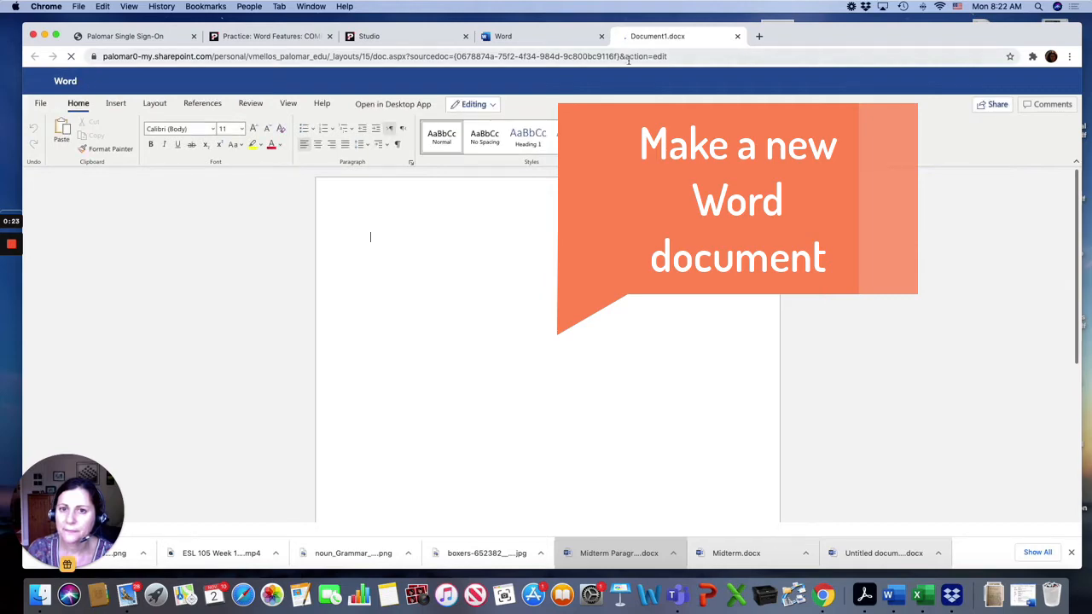
pyautogui.click(543, 39)
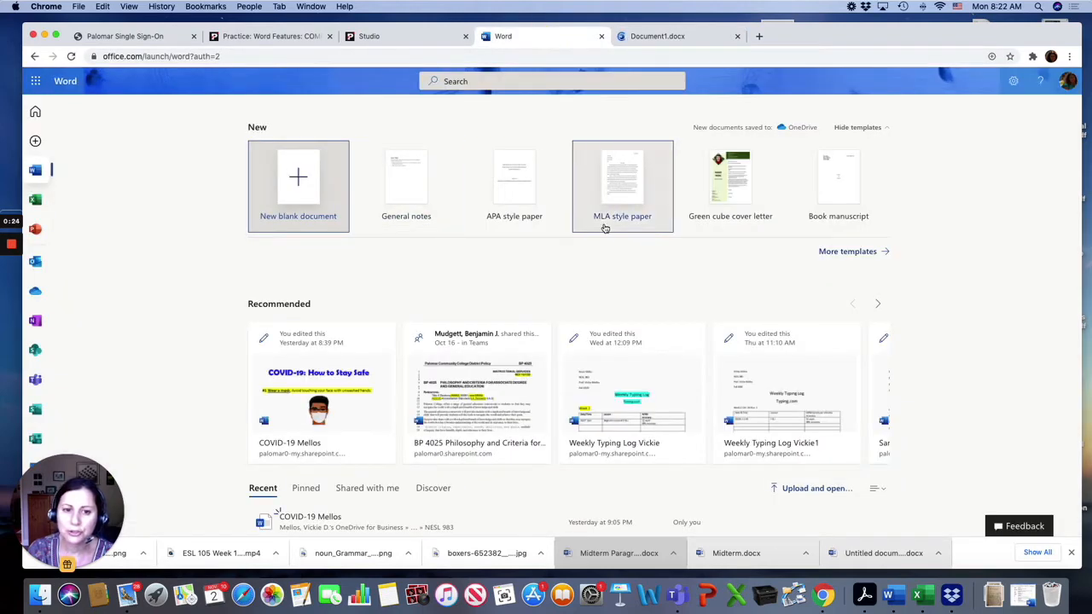
# Browse the full template list and create a new document from the Event flyer template.
pyautogui.scroll(-1, 605, 227)
pyautogui.click(847, 248)
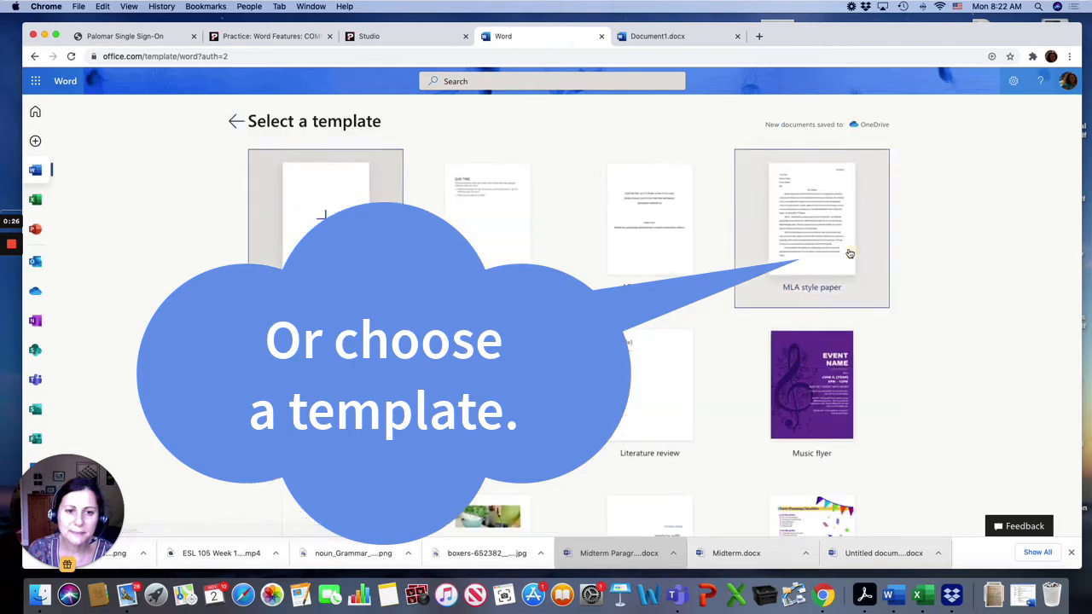
pyautogui.scroll(-1, 786, 322)
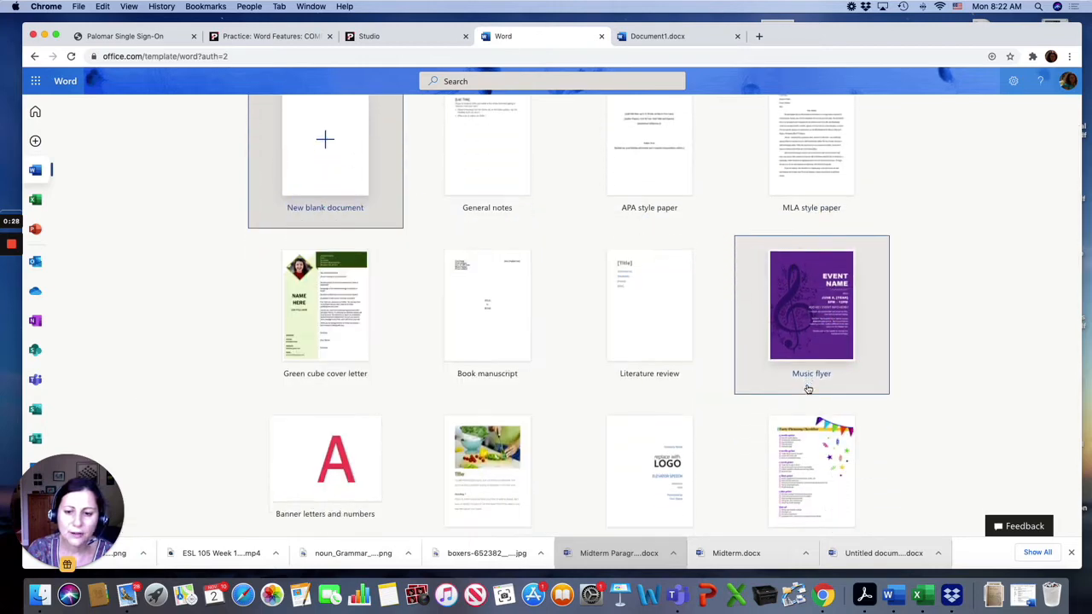
pyautogui.scroll(-3, 794, 367)
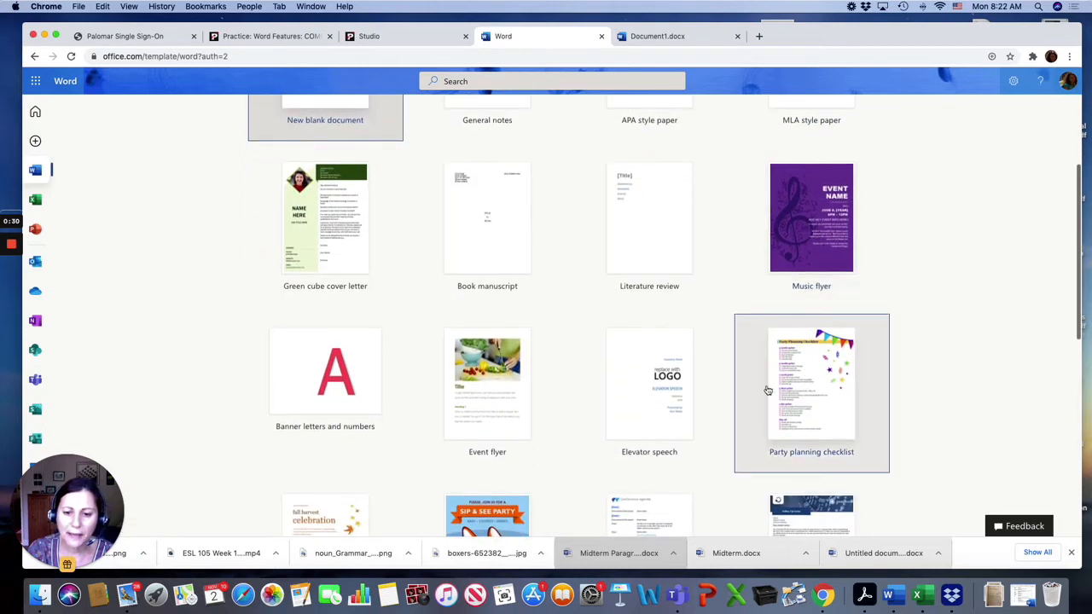
pyautogui.click(493, 395)
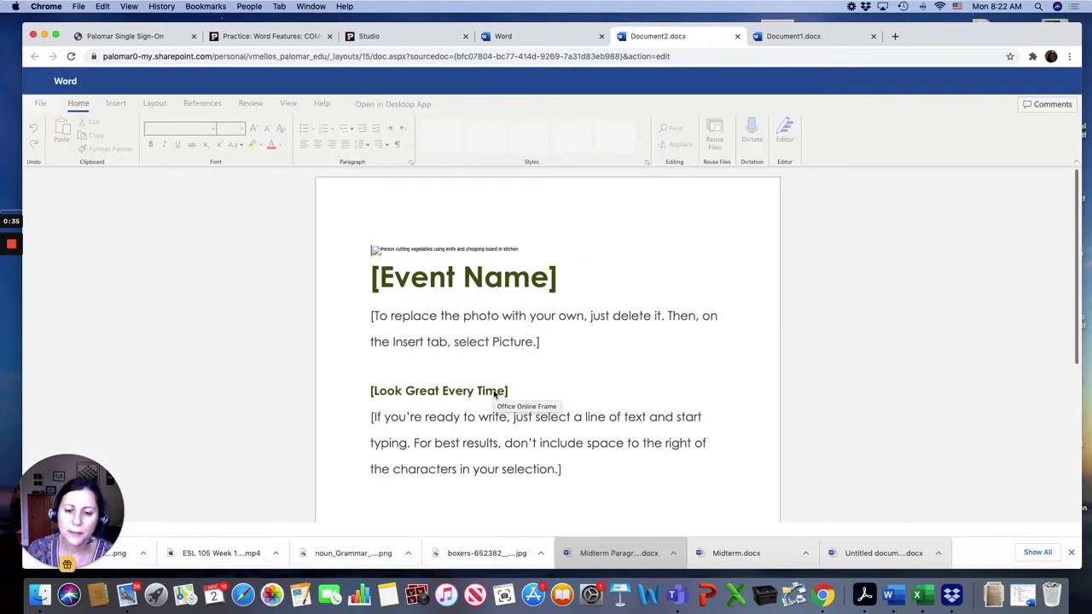
# Scroll through the Event flyer document to examine its layout.
pyautogui.scroll(-3, 803, 367)
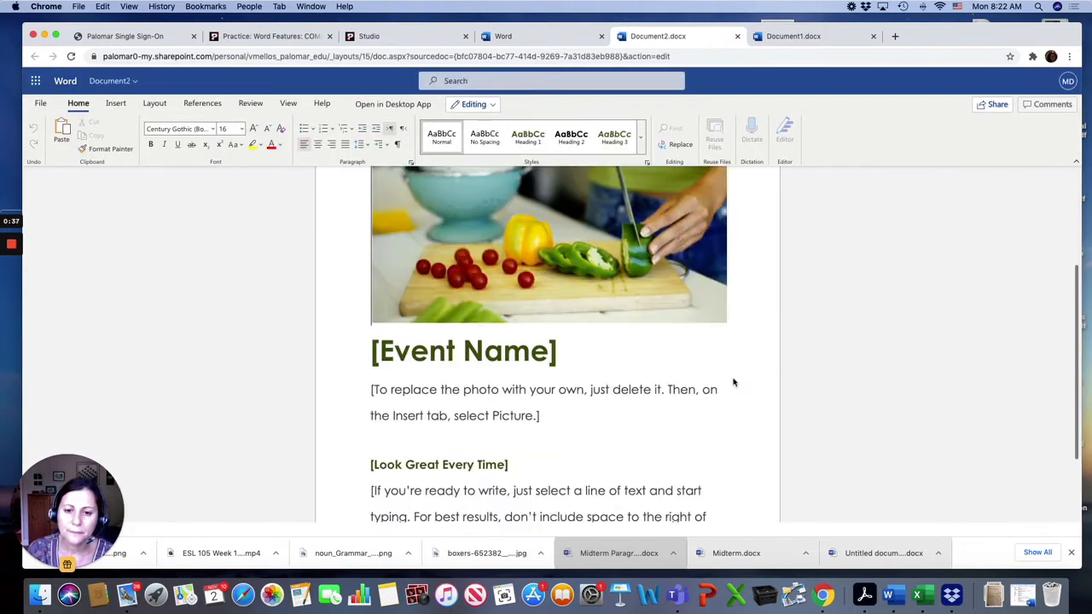
pyautogui.scroll(-2, 733, 382)
pyautogui.scroll(5, 732, 383)
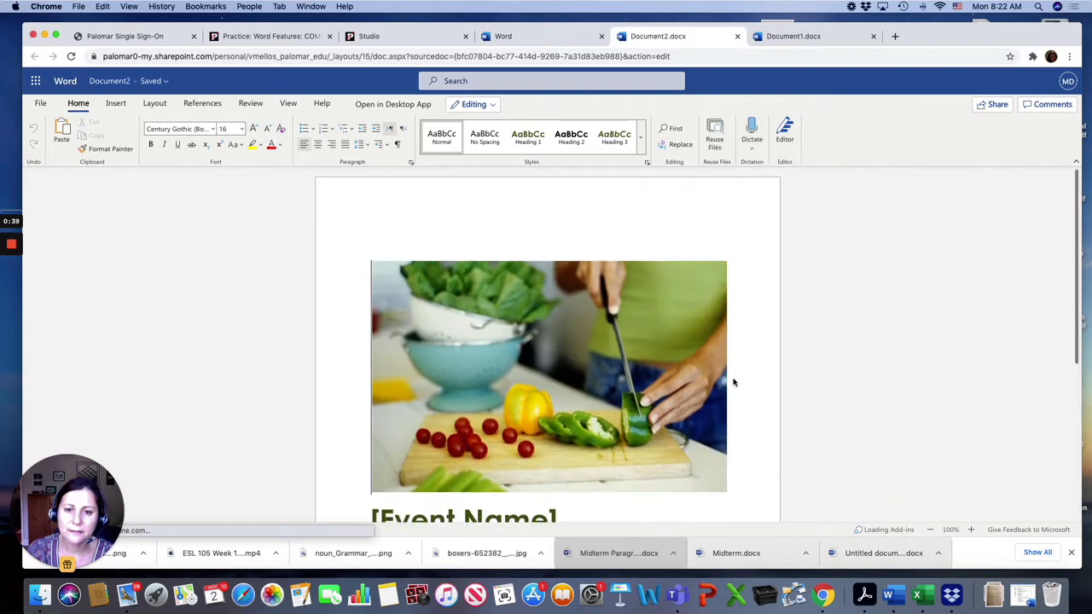
pyautogui.scroll(-5, 733, 383)
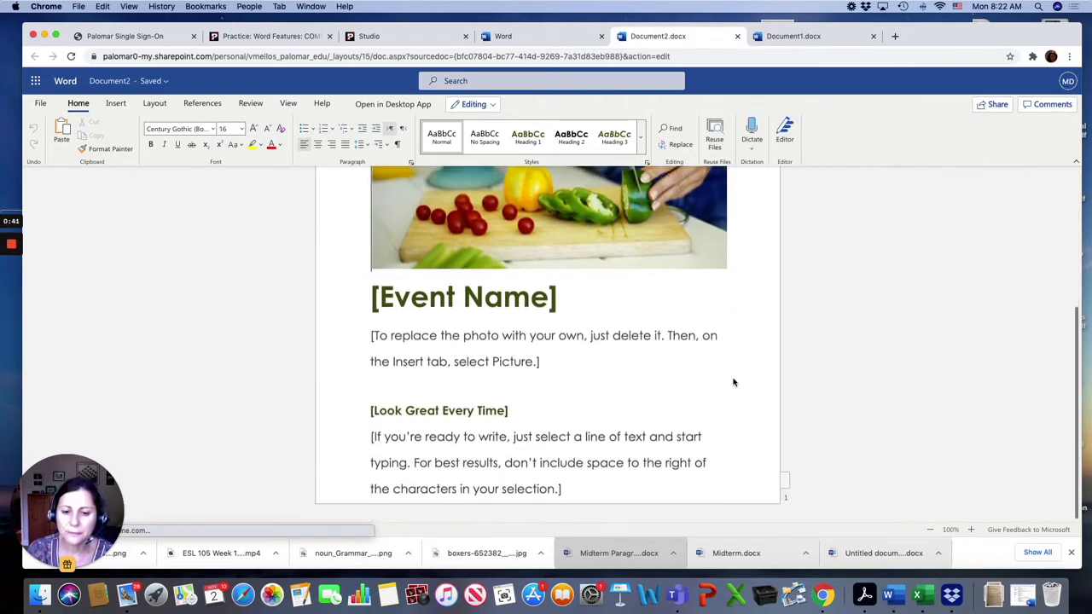
pyautogui.scroll(5, 732, 382)
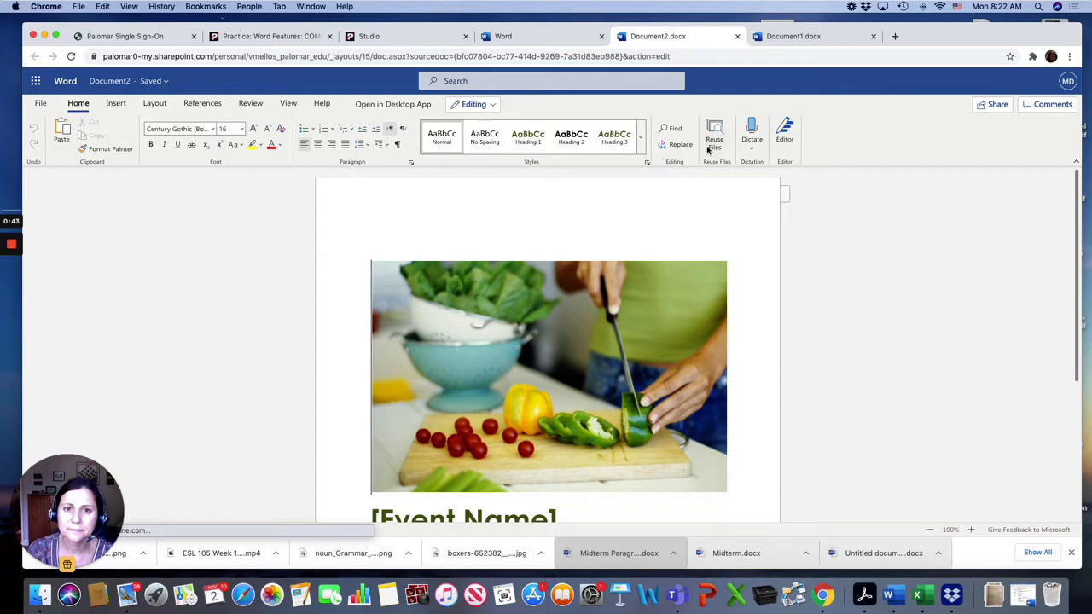
# Close the Event flyer document tab and the first blank document tab.
pyautogui.click(738, 36)
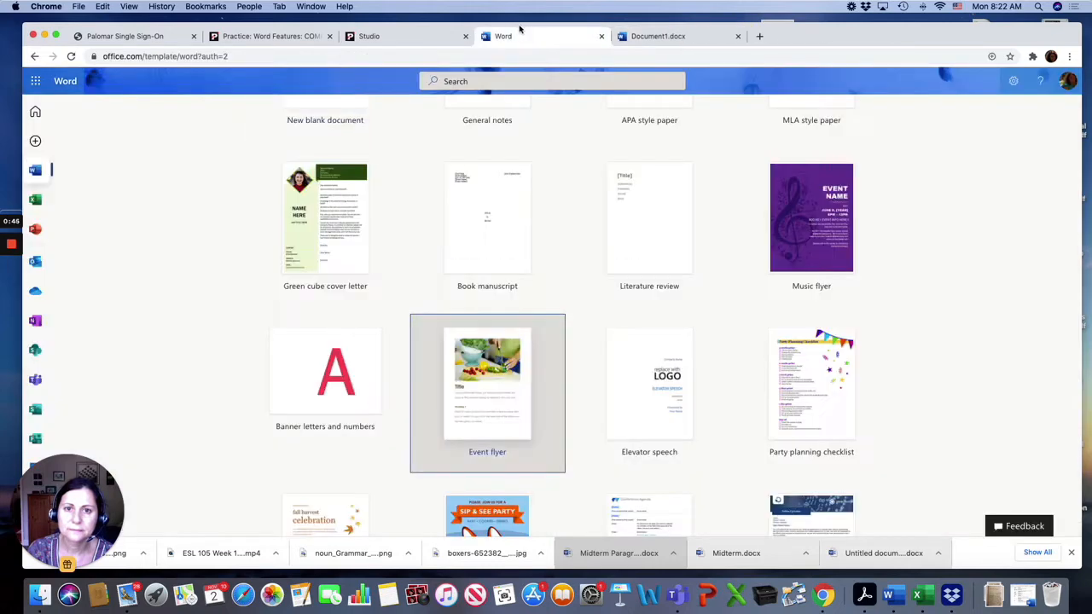
pyautogui.click(642, 41)
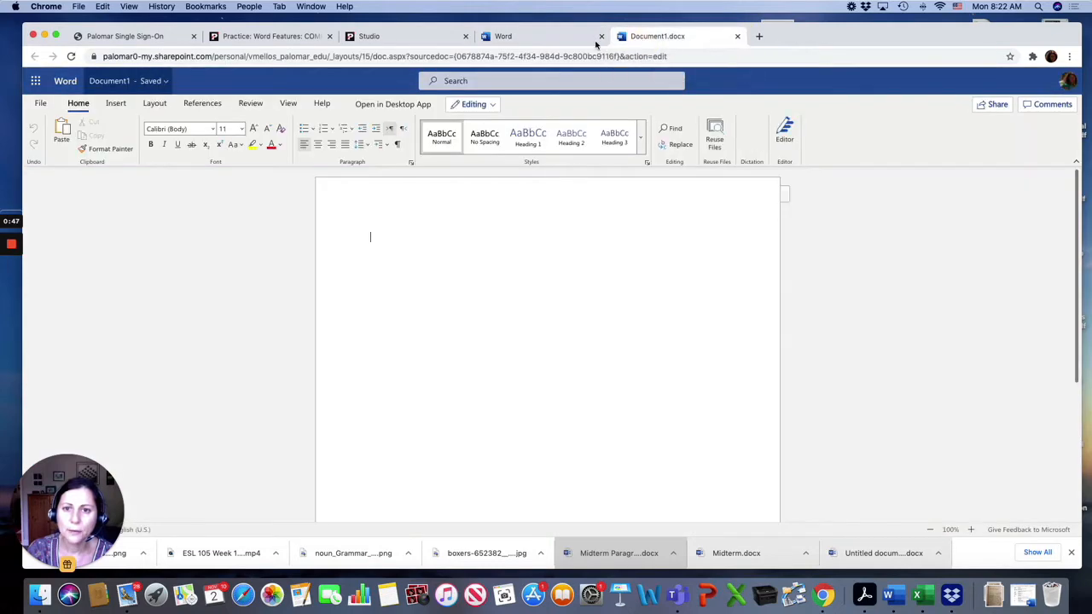
pyautogui.click(737, 40)
# Create a new blank document and type "The quick brown fox jumps over the lazy dog.".
pyautogui.scroll(3, 313, 192)
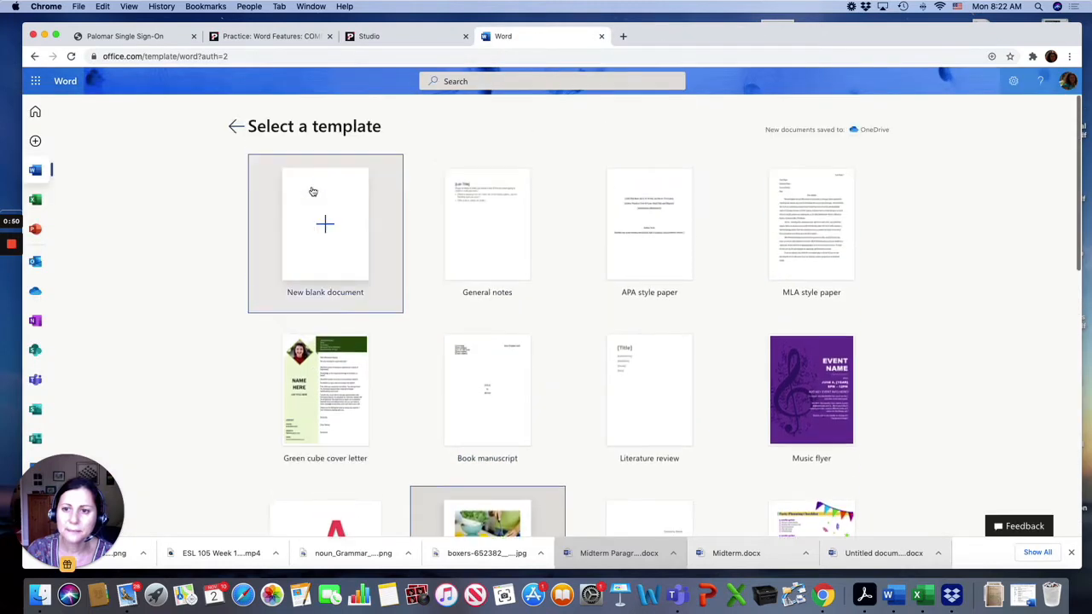
pyautogui.click(315, 225)
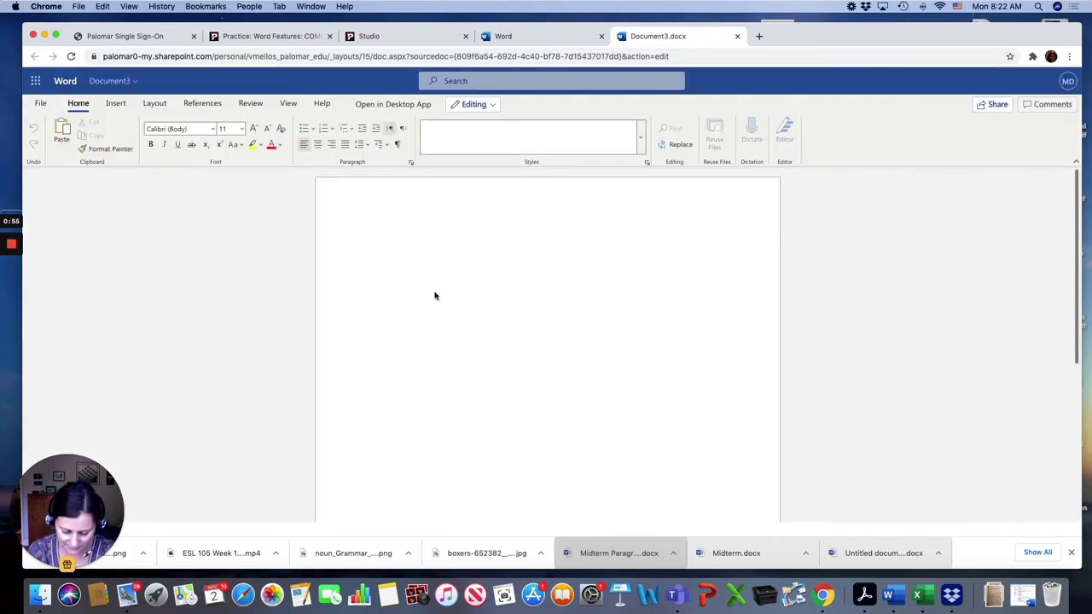
pyautogui.write('The quic')
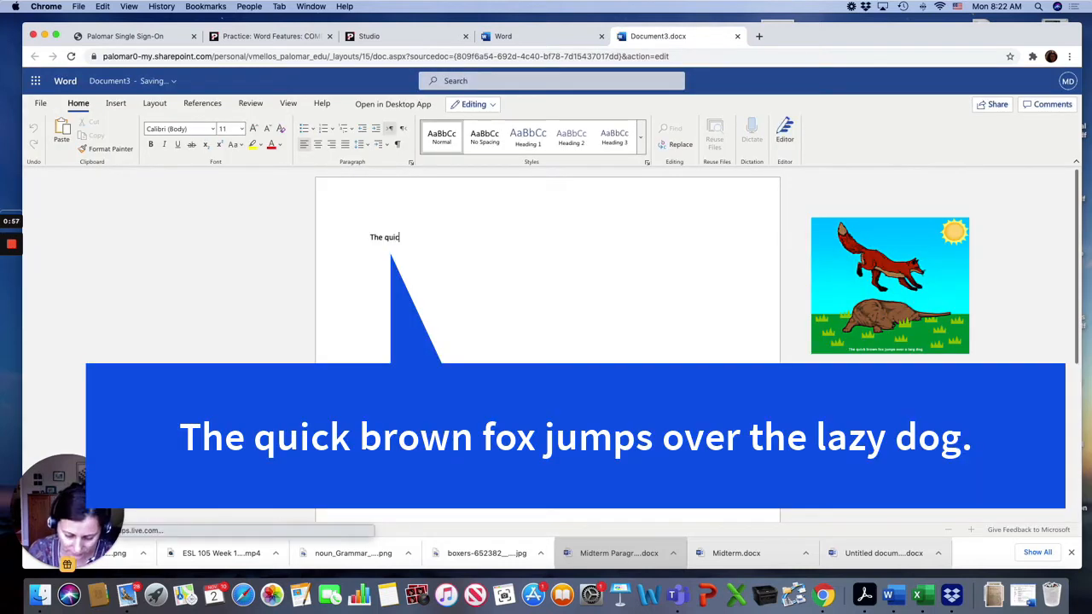
pyautogui.write('k brown ')
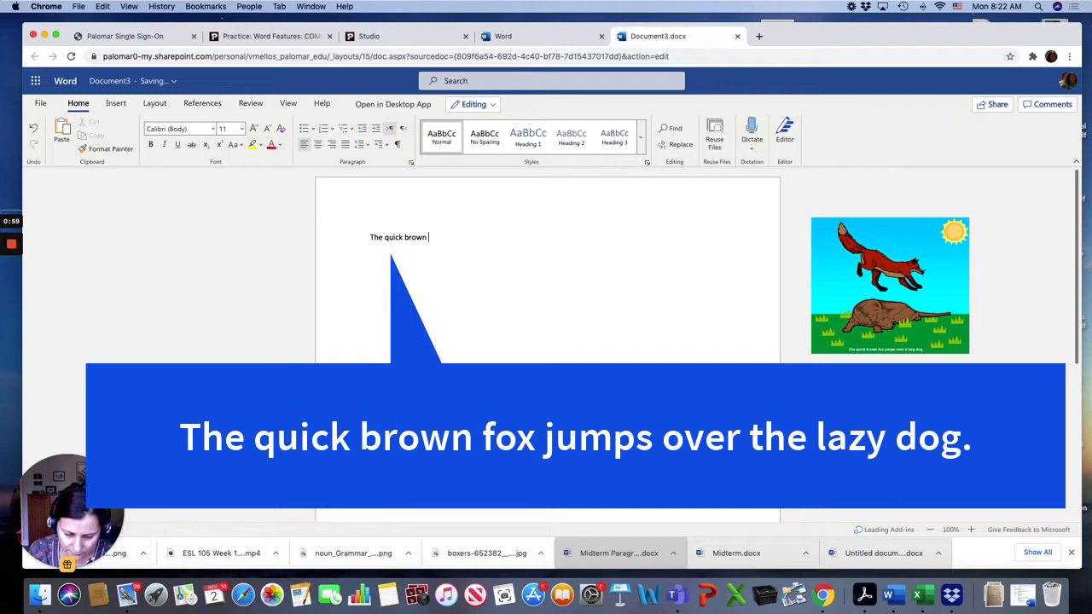
pyautogui.write('fox jumps ov')
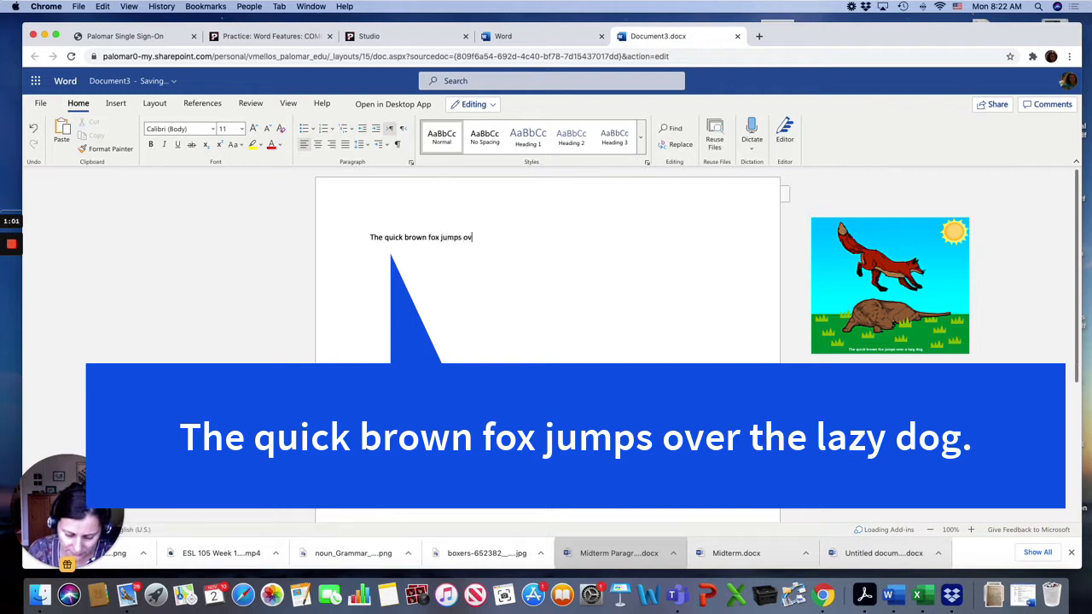
pyautogui.write('er the lazy dog.')
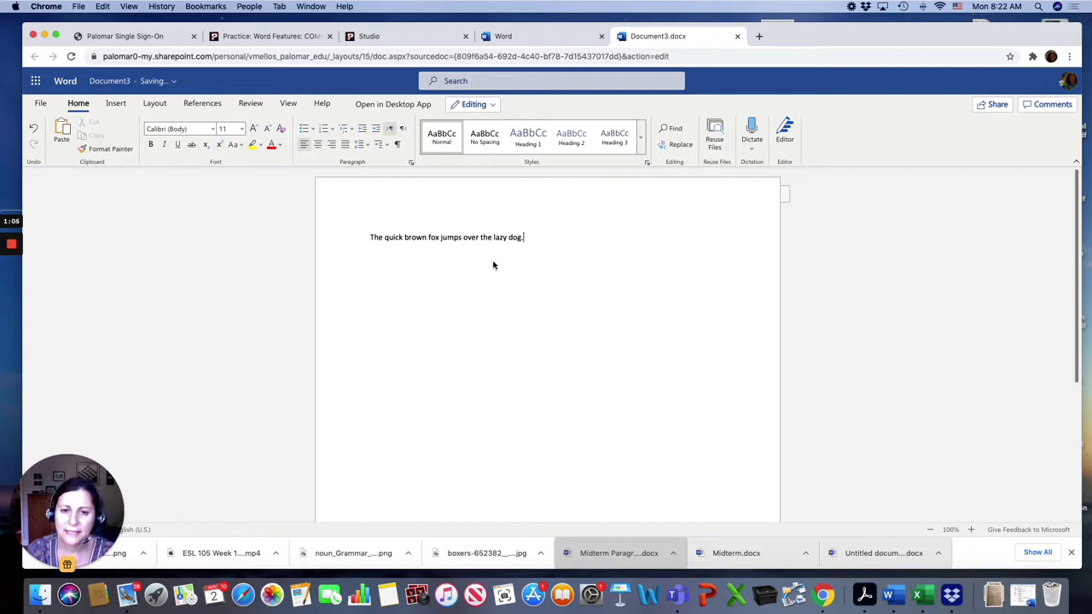
# Zoom in to 180% and copy the whole sentence.
pyautogui.click(970, 529)
pyautogui.click(970, 529)
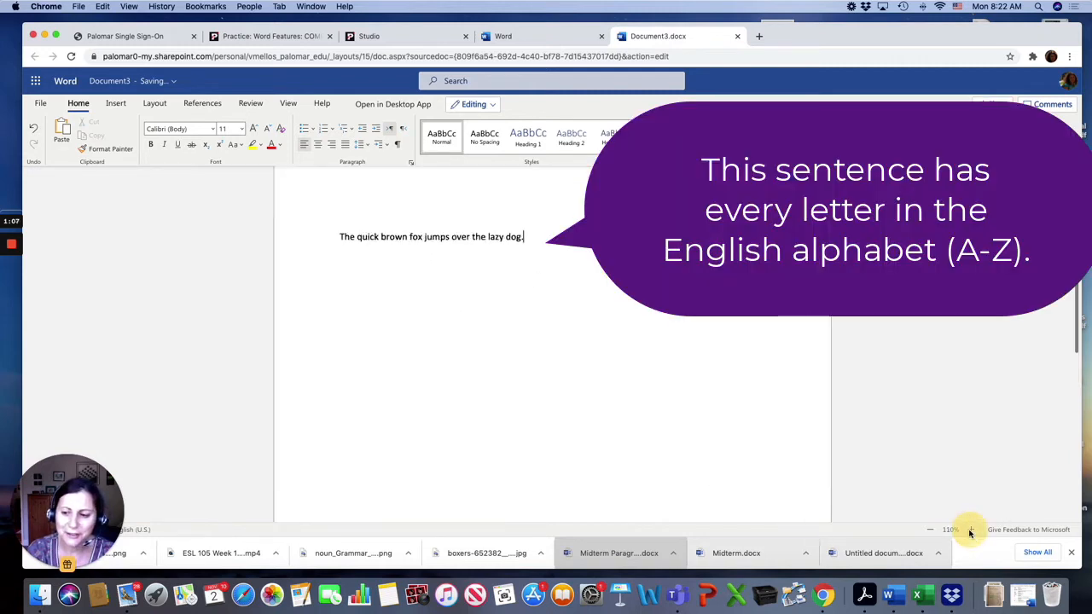
pyautogui.click(970, 530)
pyautogui.click(970, 530)
pyautogui.click(970, 530)
pyautogui.click(970, 530)
pyautogui.click(971, 530)
pyautogui.click(970, 530)
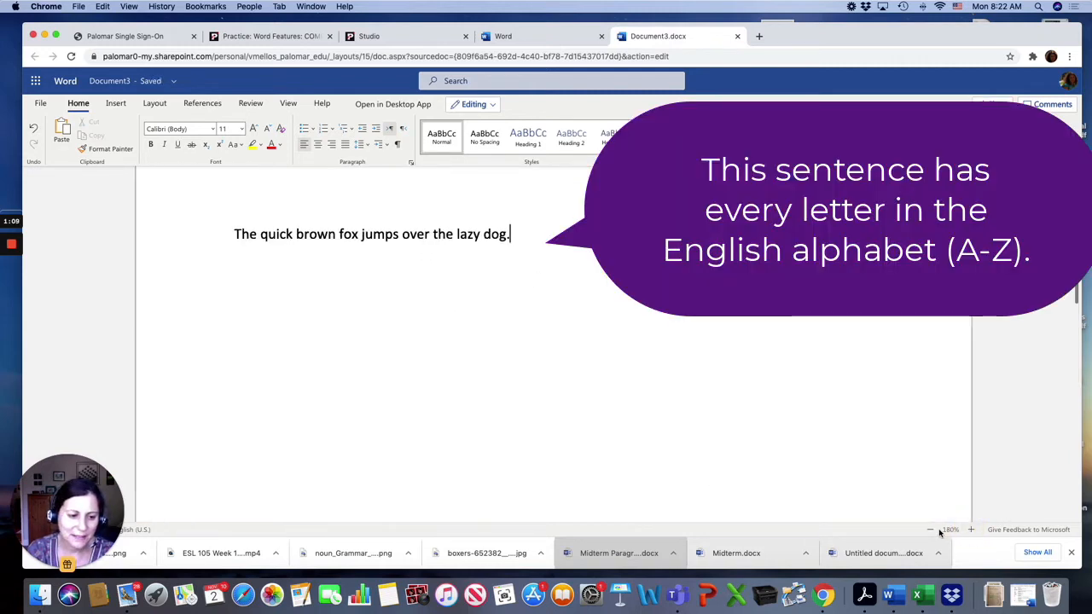
pyautogui.scroll(2, 685, 446)
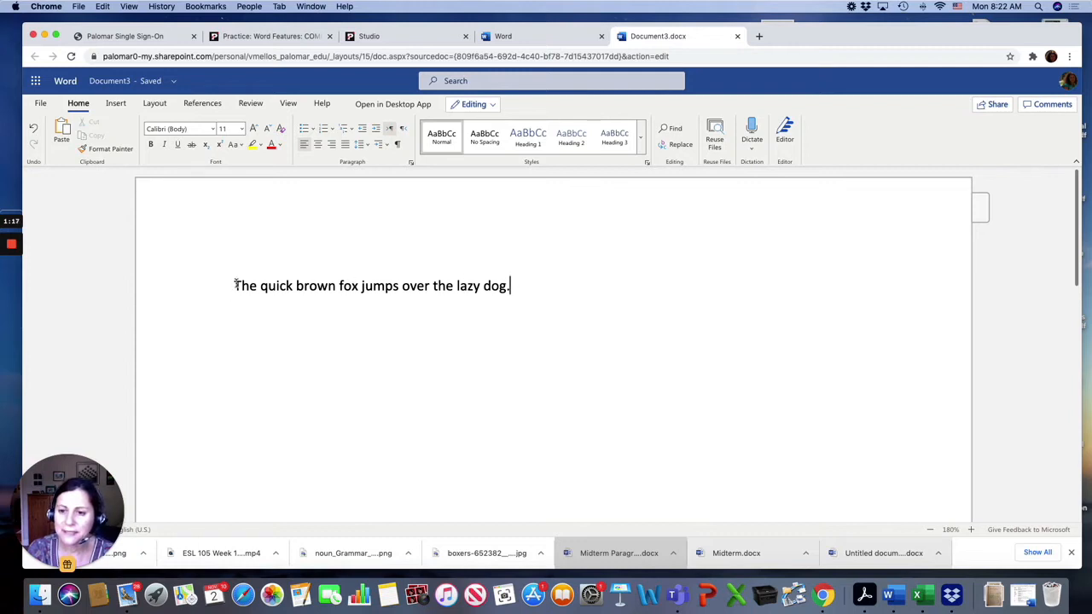
pyautogui.moveTo(235, 285); pyautogui.dragTo(522, 293)
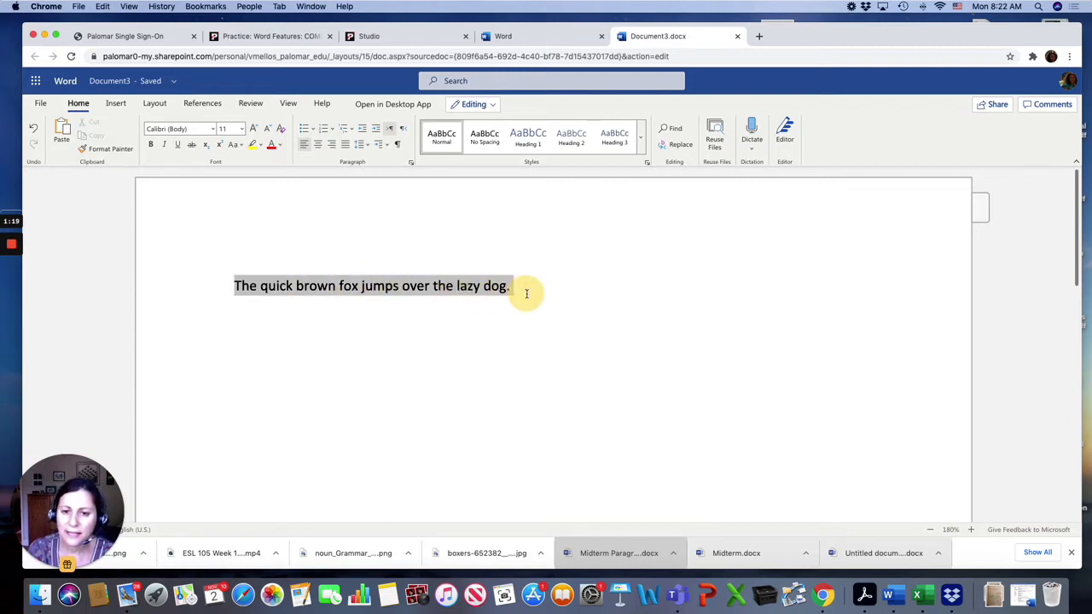
pyautogui.hotkey('ctrl', 'c')
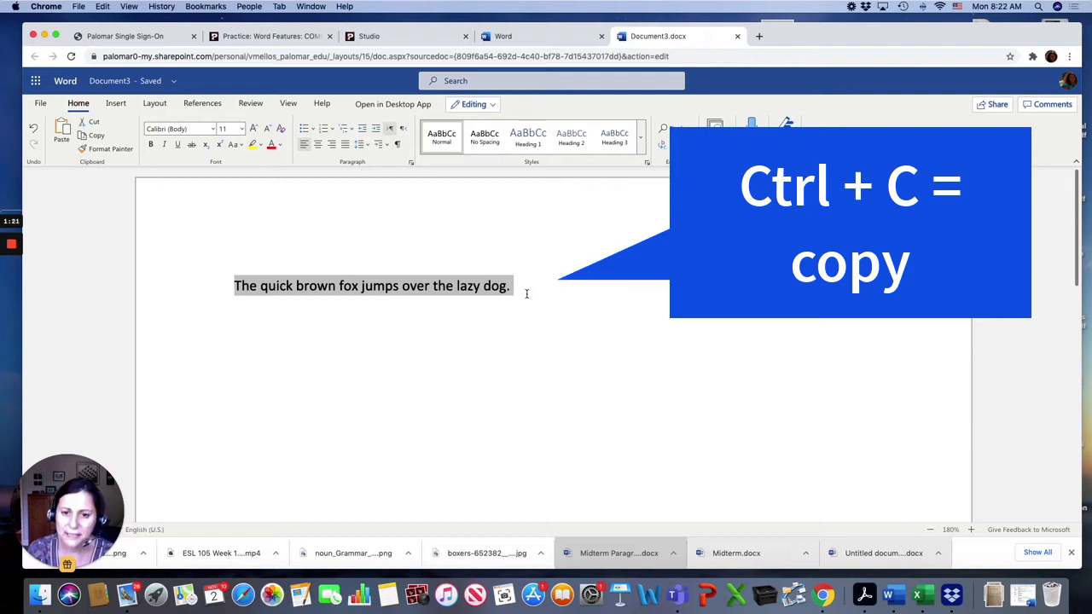
# Start a new line below the sentence and paste it four times.
pyautogui.click(520, 291)
pyautogui.press('Return')
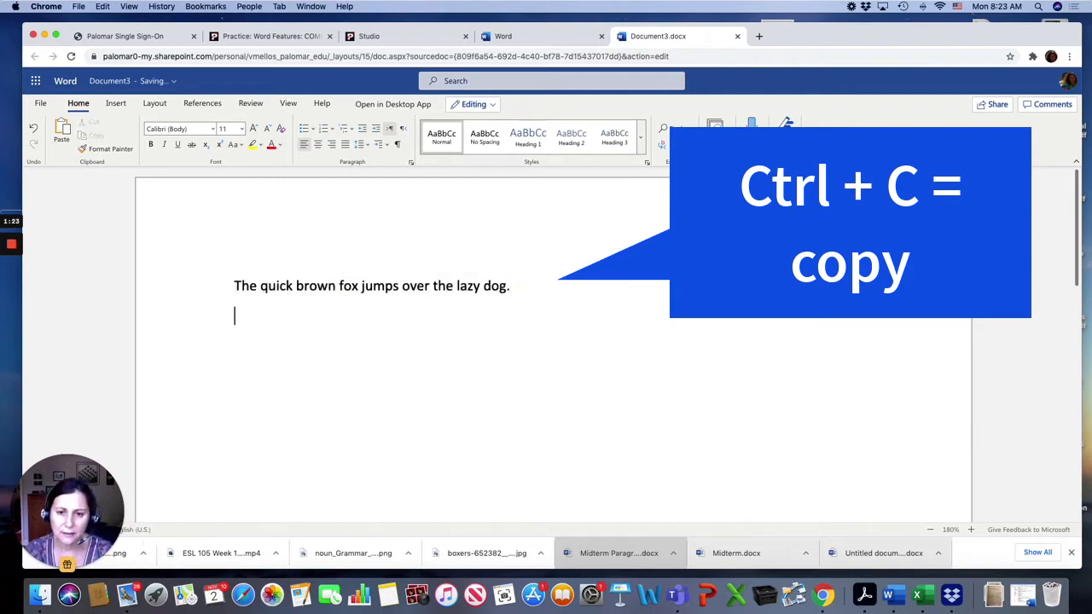
pyautogui.hotkey('ctrl', 'v')
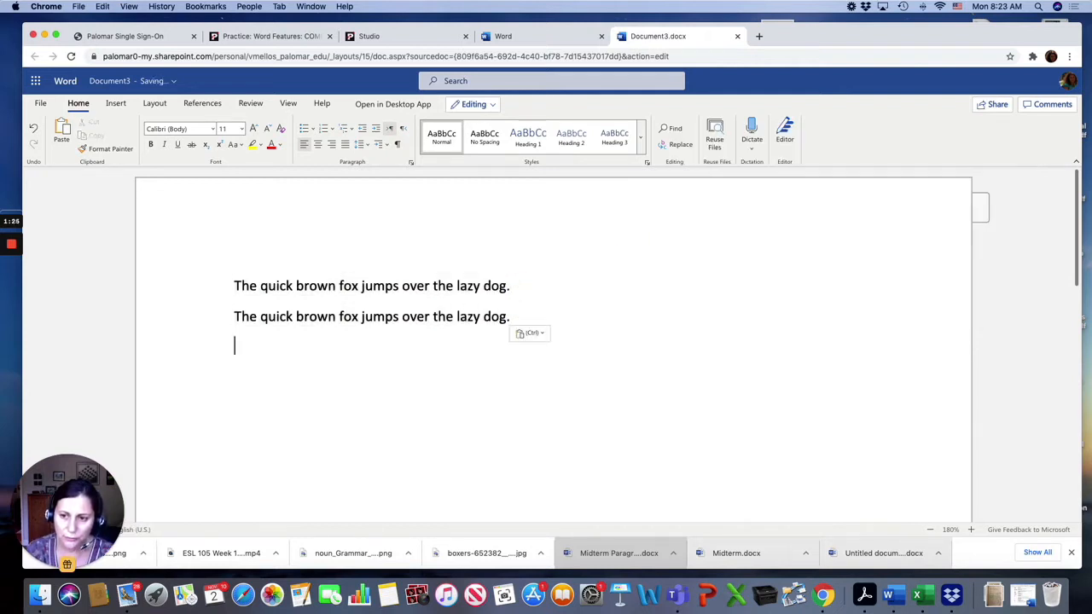
pyautogui.hotkey('ctrl', 'v')
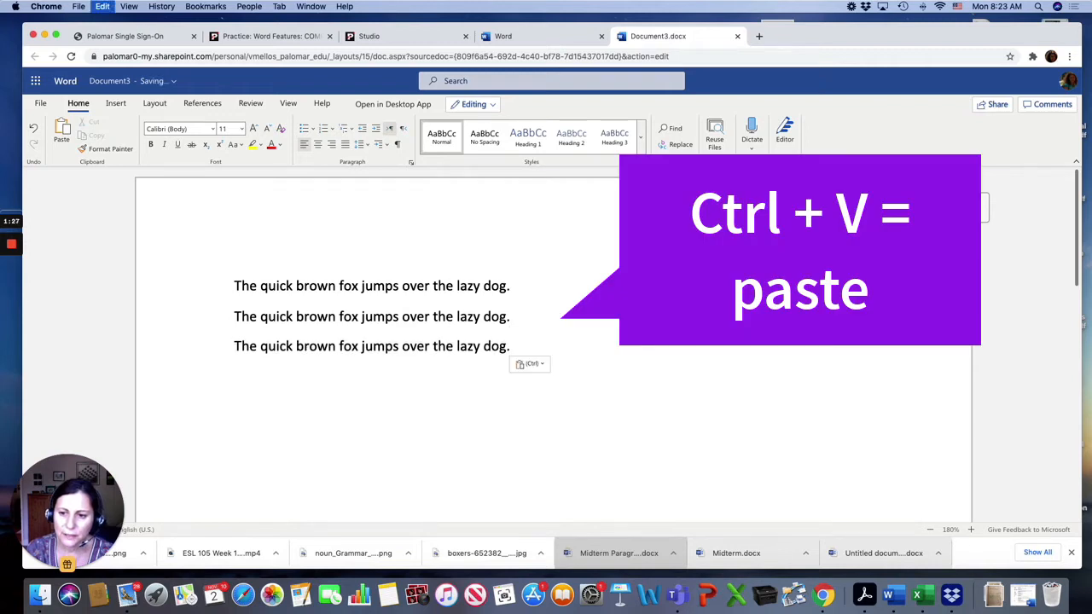
pyautogui.hotkey('ctrl', 'v')
pyautogui.hotkey('ctrl', 'v')
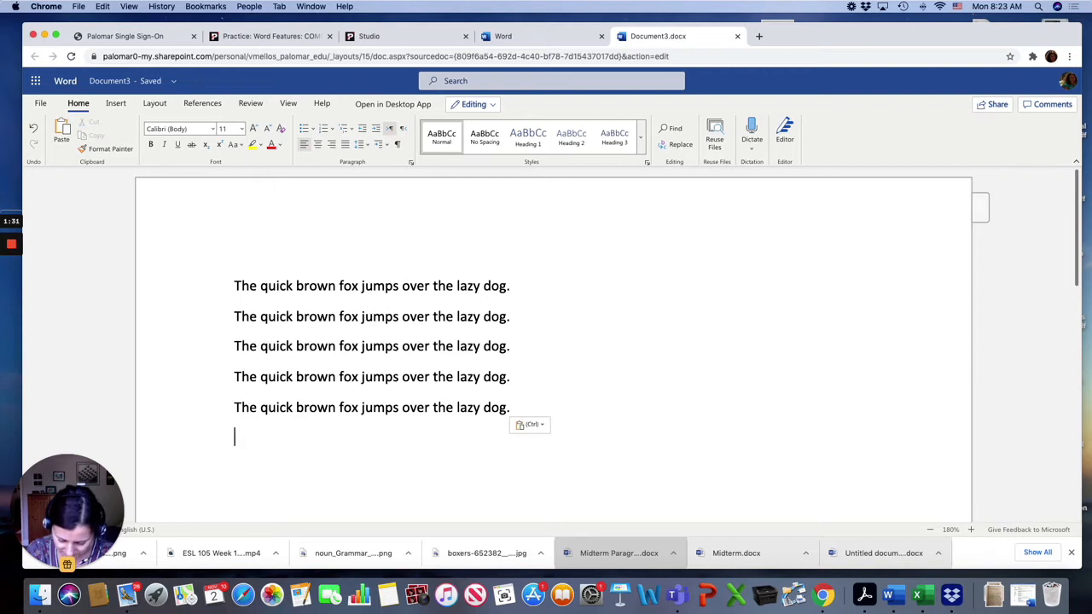
# Undo the last three pastes and redo one of them.
pyautogui.click(35, 129)
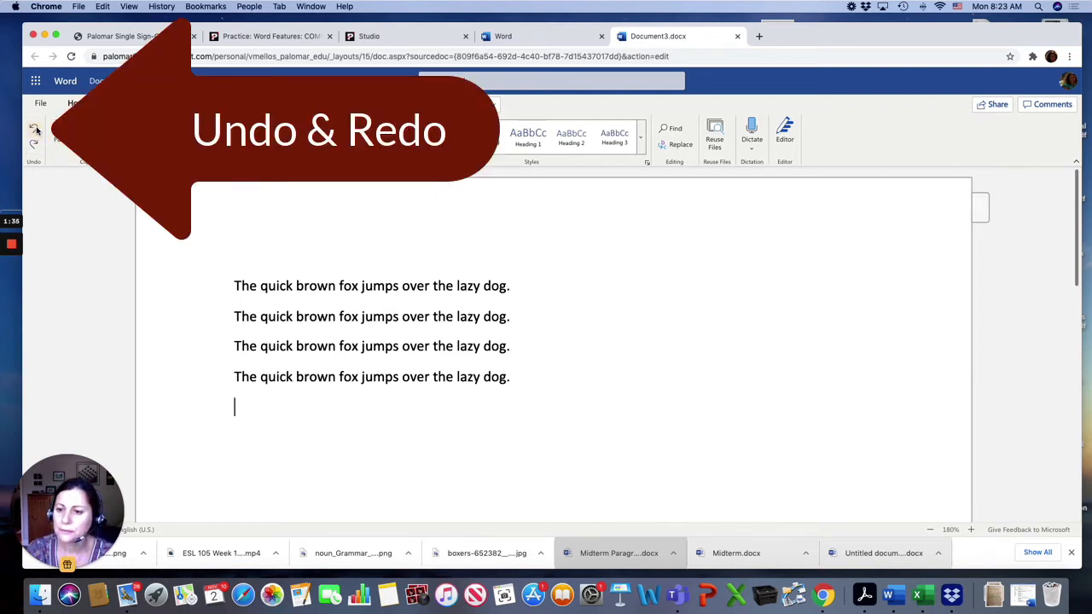
pyautogui.click(35, 129)
pyautogui.click(35, 129)
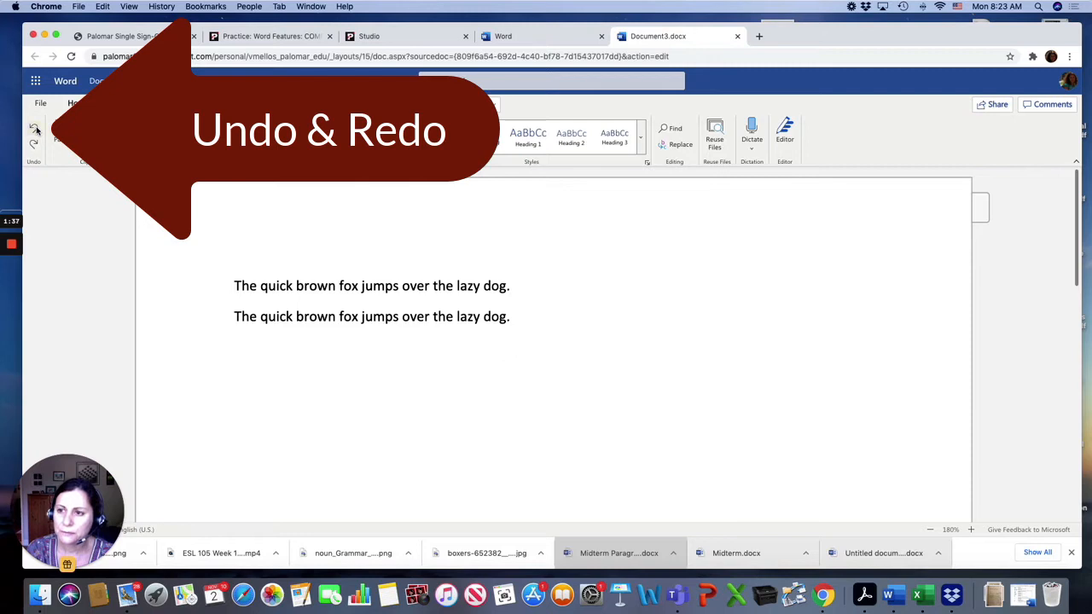
pyautogui.click(35, 144)
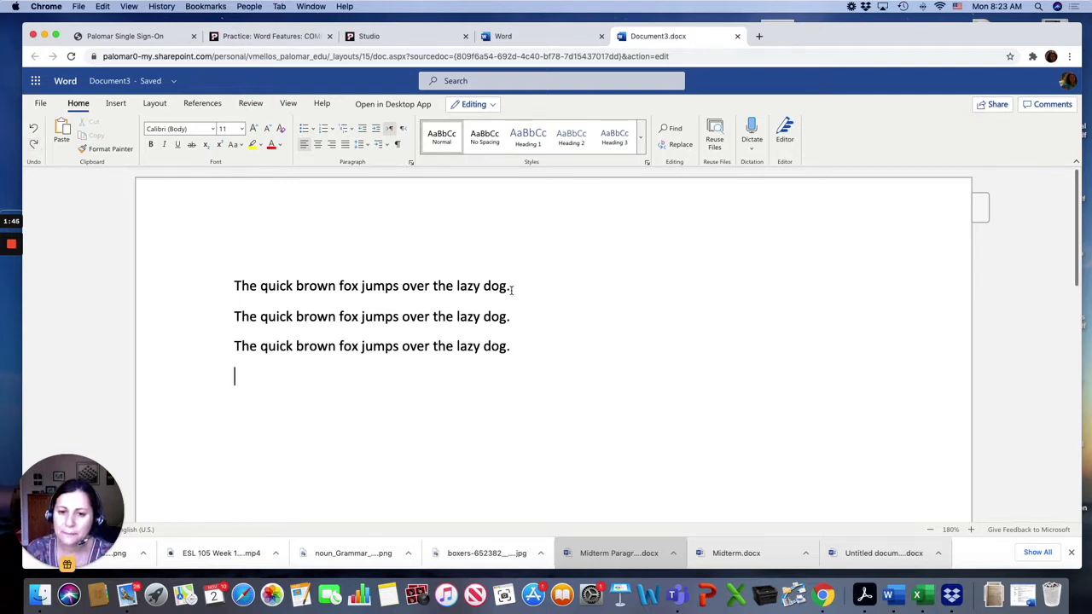
# Delete the end of the third sentence back to "over the", move the cursor left, and undo the deletion.
pyautogui.press('BackSpace')
pyautogui.press('BackSpace')
pyautogui.press('BackSpace')
pyautogui.press('BackSpace')
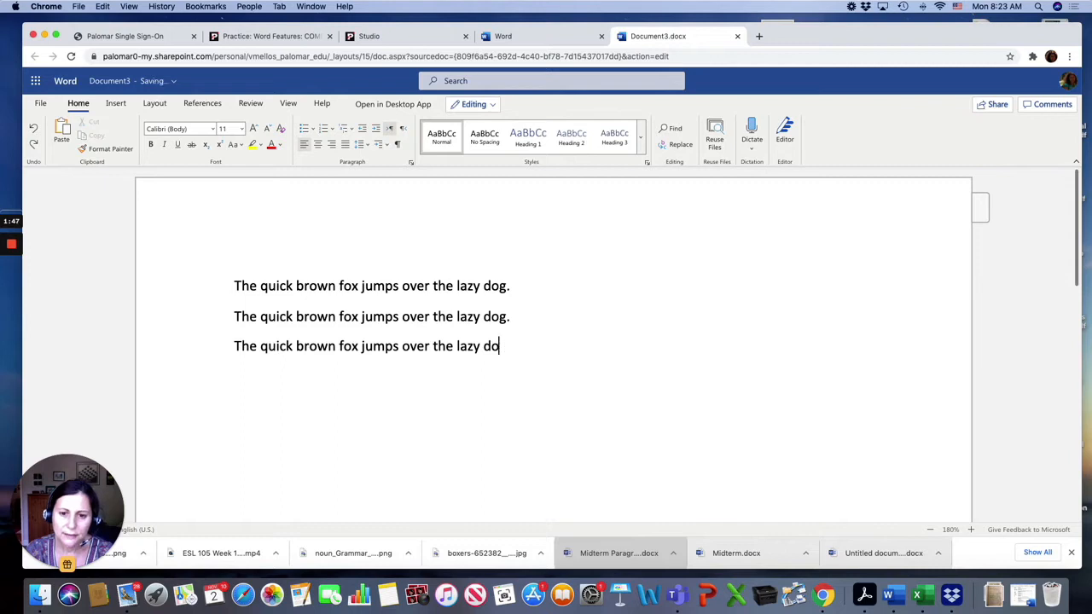
pyautogui.press('BackSpace')
pyautogui.press('BackSpace')
pyautogui.press('BackSpace')
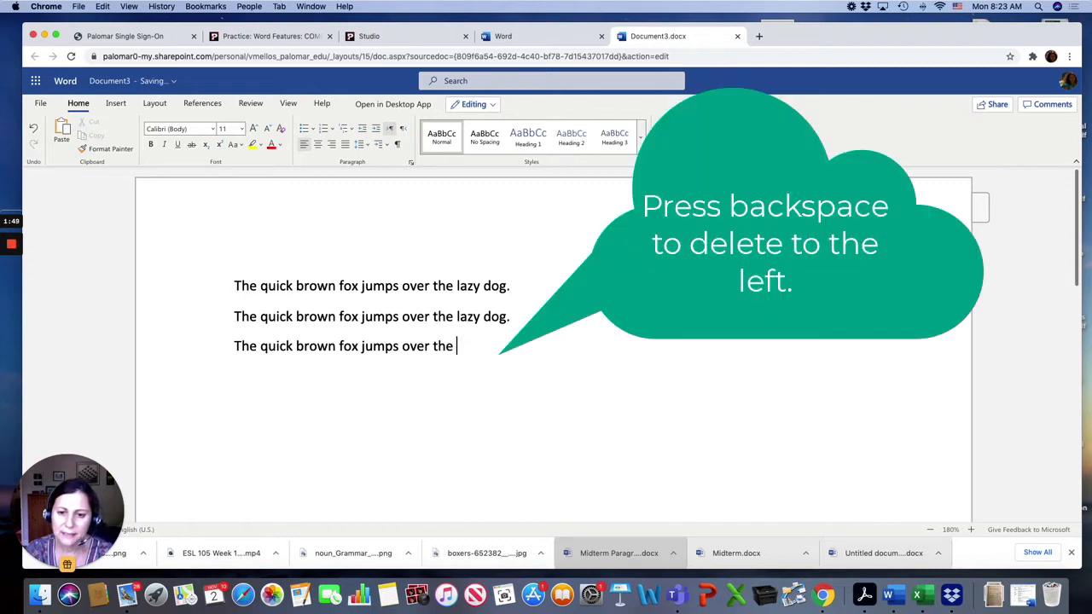
pyautogui.press('Left')
pyautogui.press('Left')
pyautogui.press('Left')
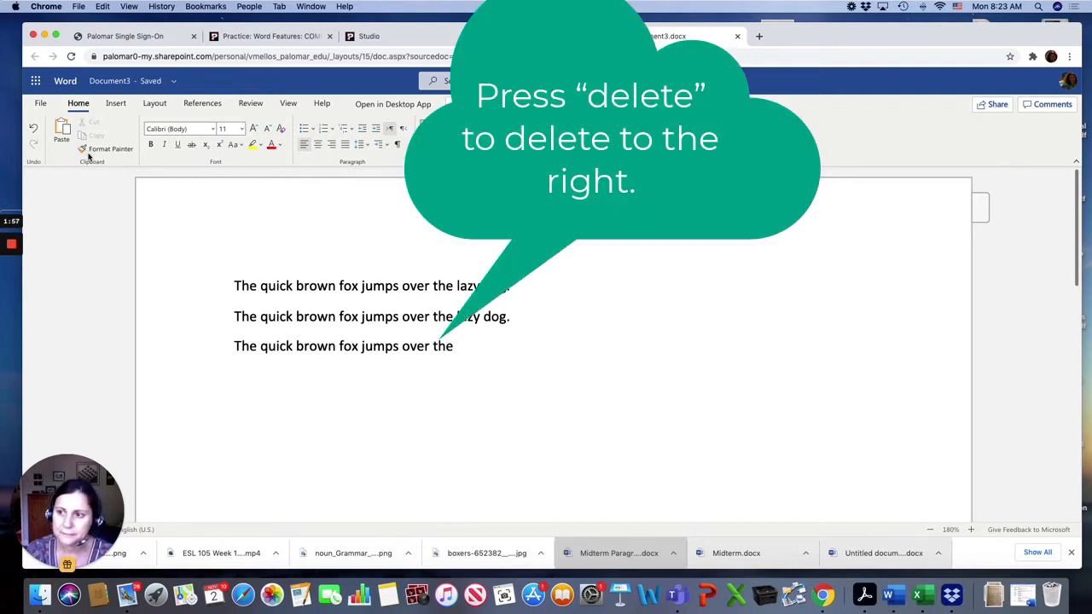
pyautogui.click(34, 127)
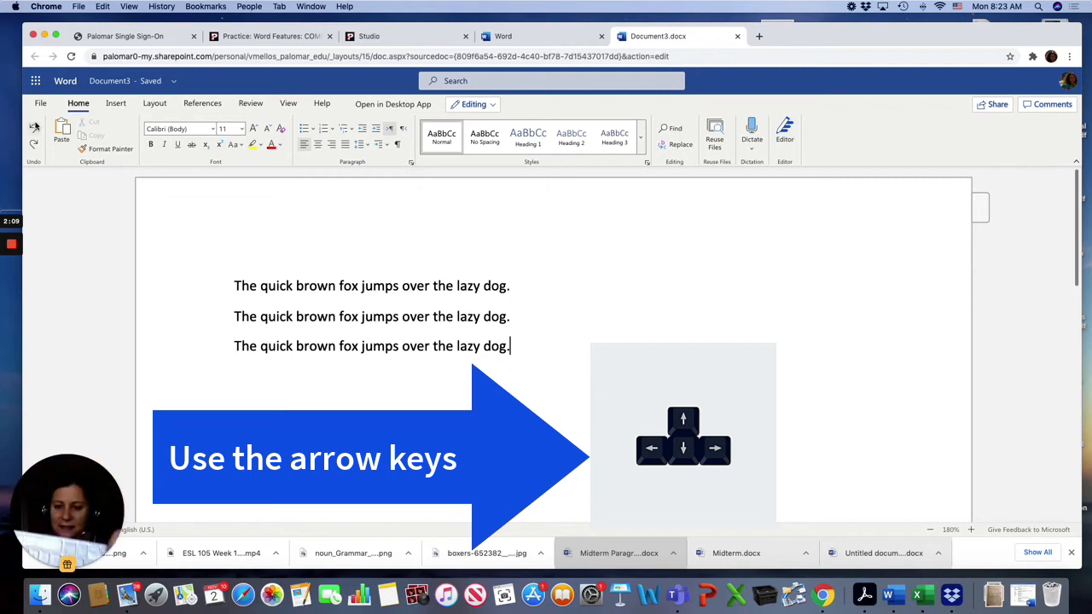
# Move the insertion point up to the first sentence and left through its text.
pyautogui.press('Up')
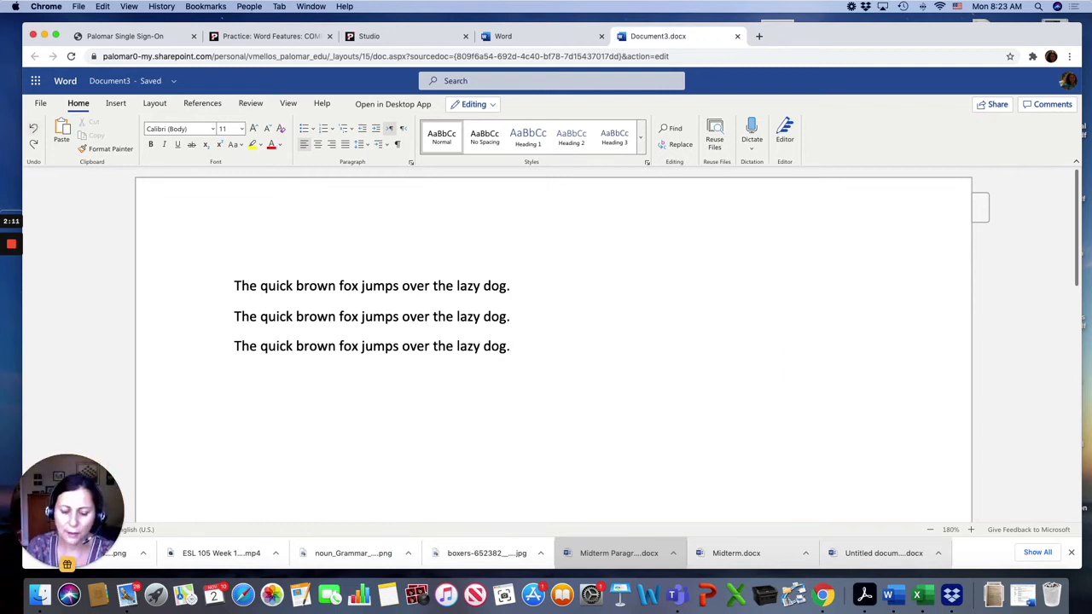
pyautogui.press('Left')
pyautogui.press('Left')
pyautogui.press('Left')
pyautogui.press('Left')
pyautogui.press('Left')
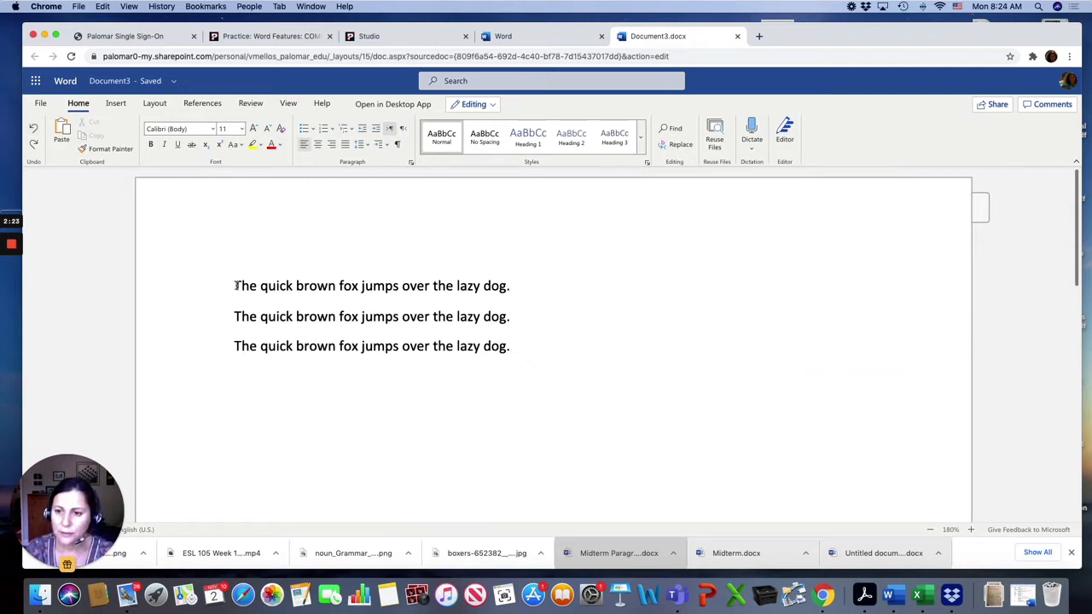
# Select the first sentence by dragging across it and clear the selection.
pyautogui.moveTo(236, 286); pyautogui.dragTo(524, 292)
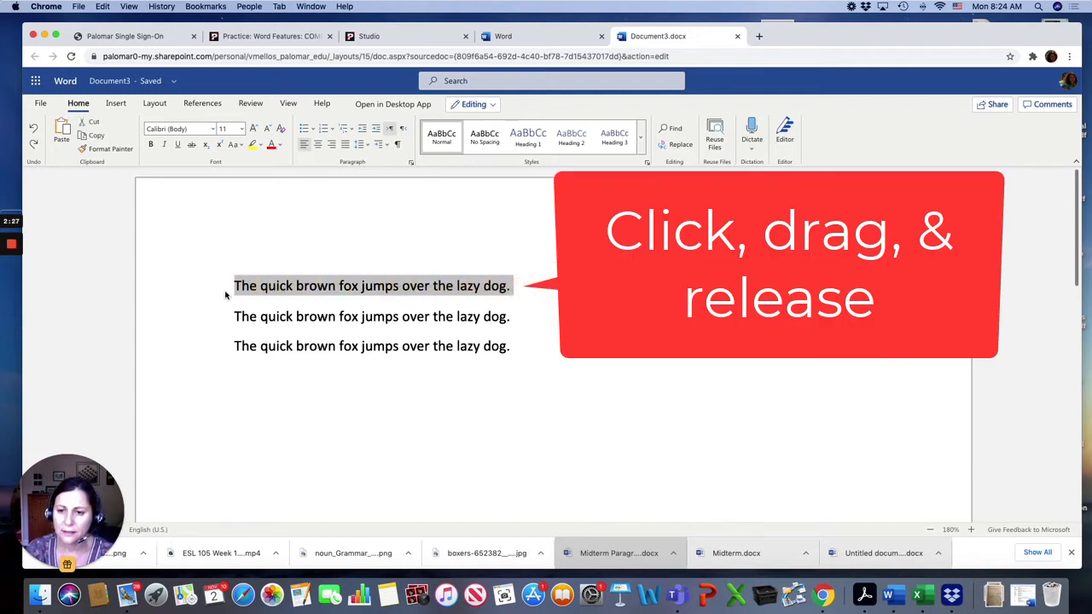
pyautogui.click(215, 288)
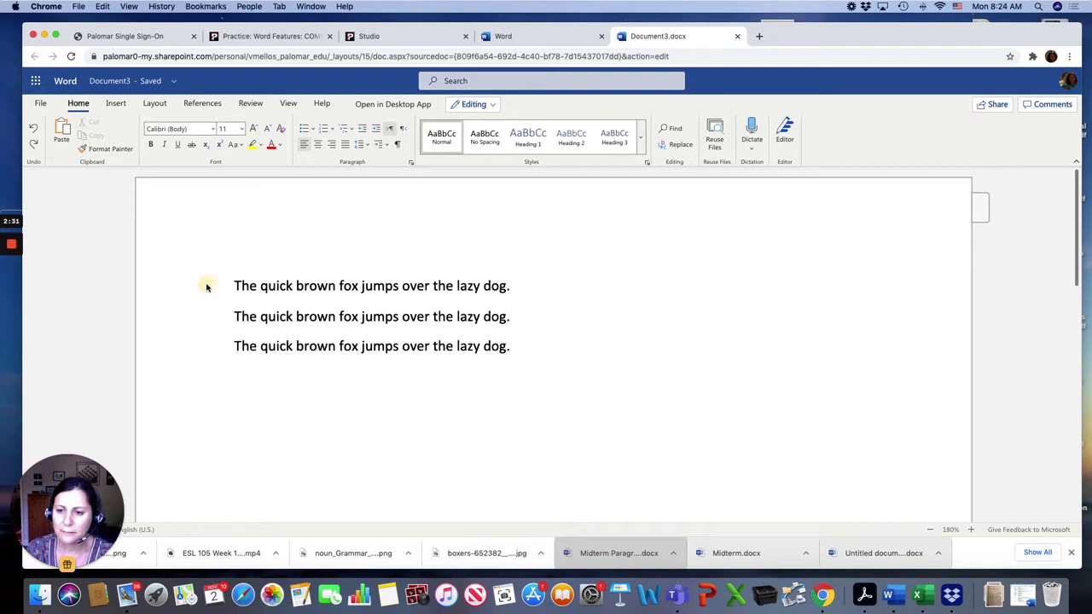
pyautogui.doubleClick(206, 287)
pyautogui.click(207, 288)
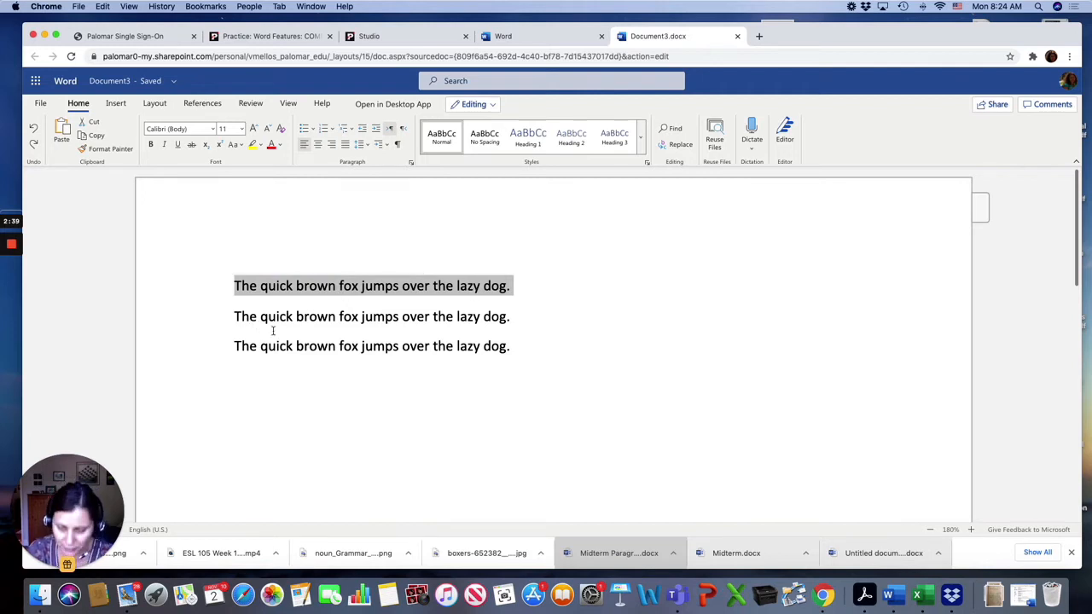
# Select the first line from the margin, then select all text in the document, and deselect.
pyautogui.click(210, 287)
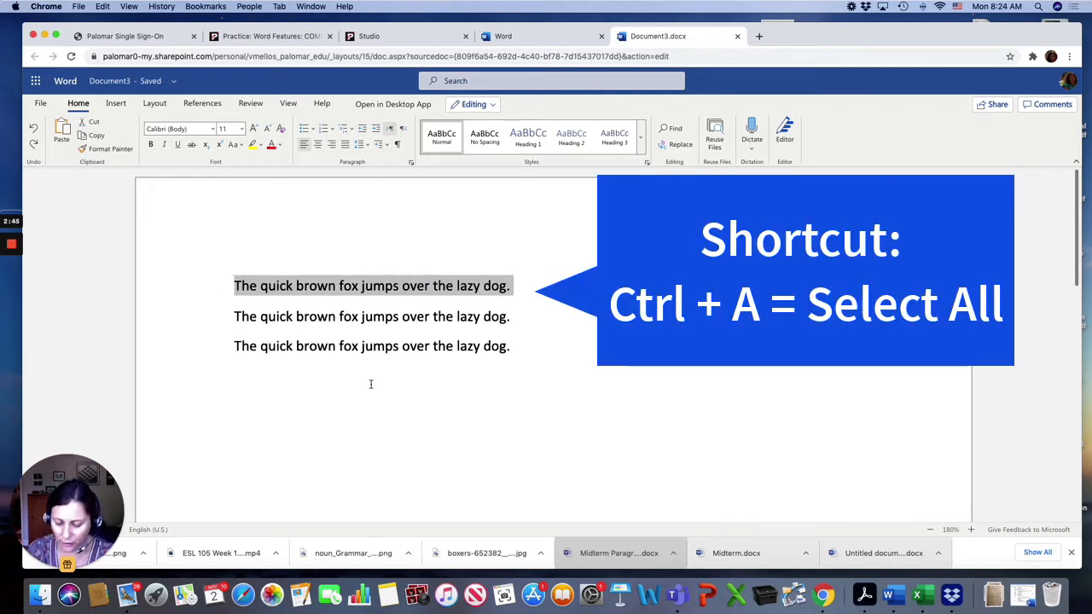
pyautogui.hotkey('ctrl', 'a')
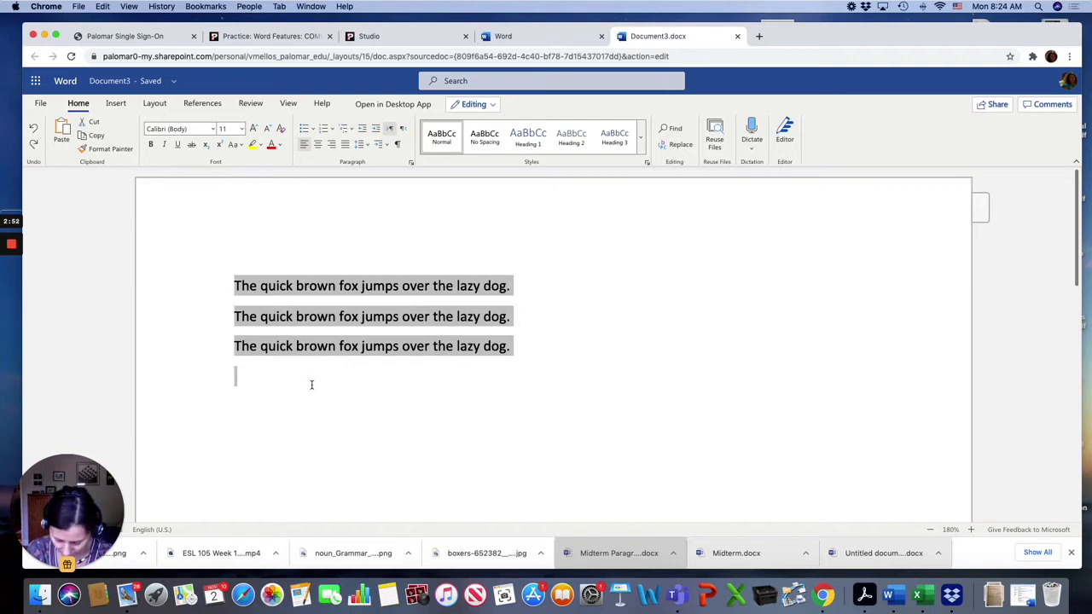
pyautogui.click(311, 385)
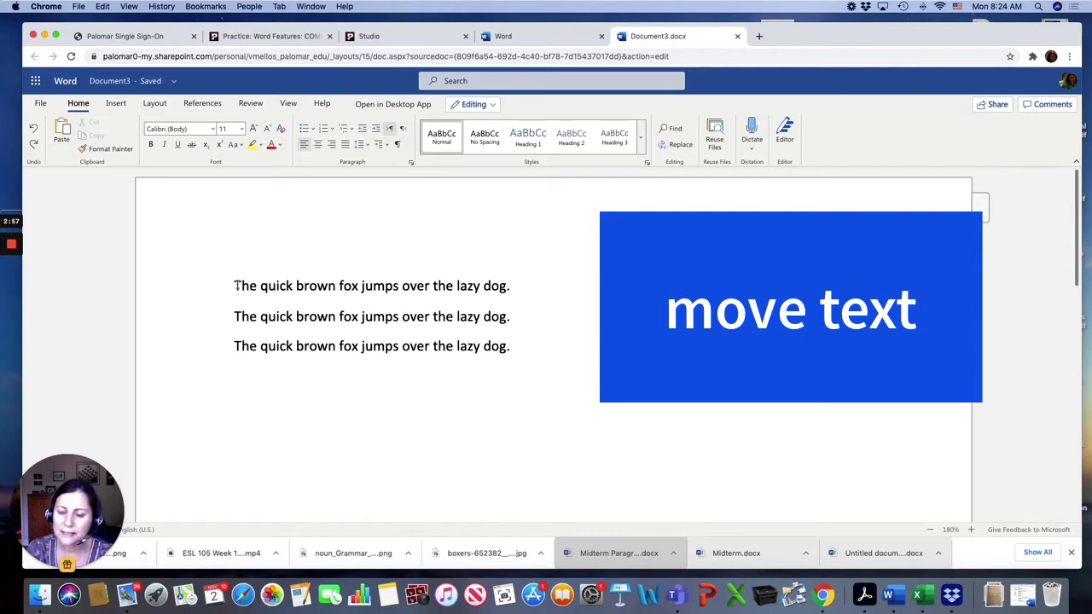
# Select the first sentence and drag it below the last line of text.
pyautogui.moveTo(234, 286); pyautogui.dragTo(518, 286)
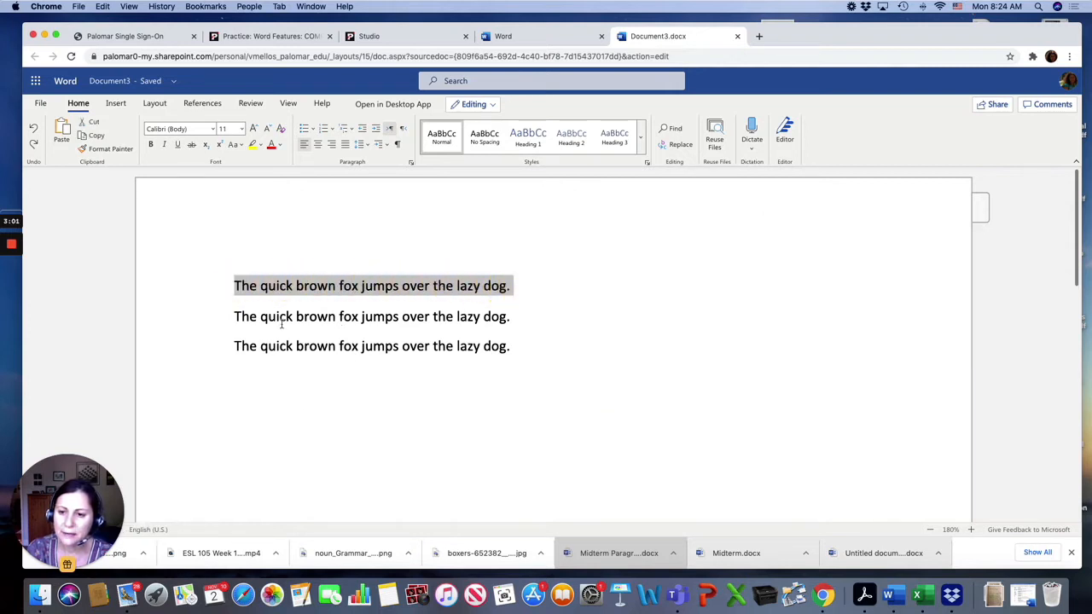
pyautogui.moveTo(254, 292); pyautogui.dragTo(248, 376)
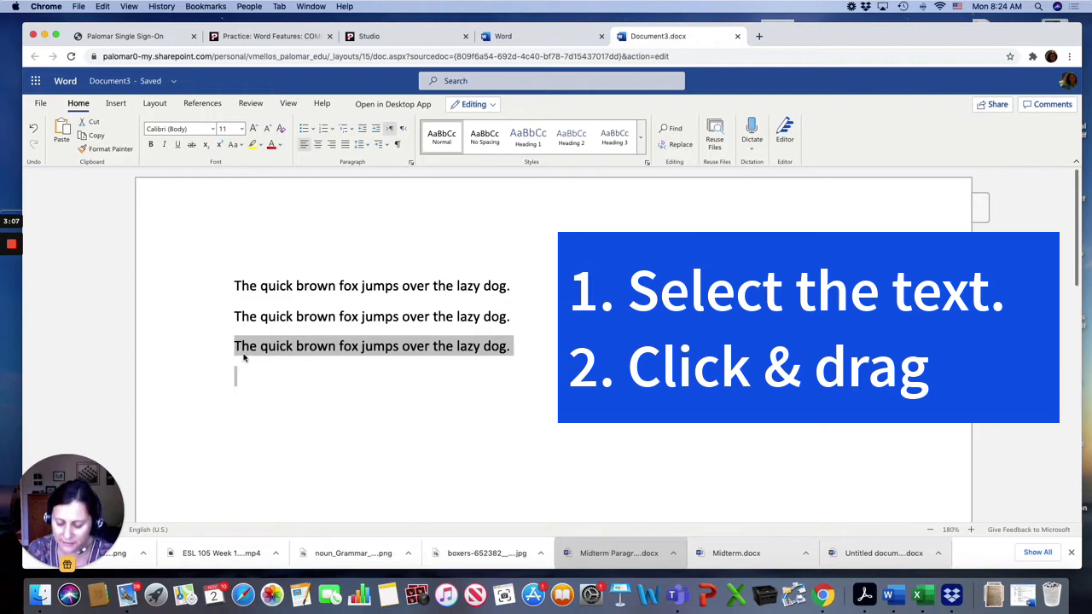
pyautogui.click(347, 351)
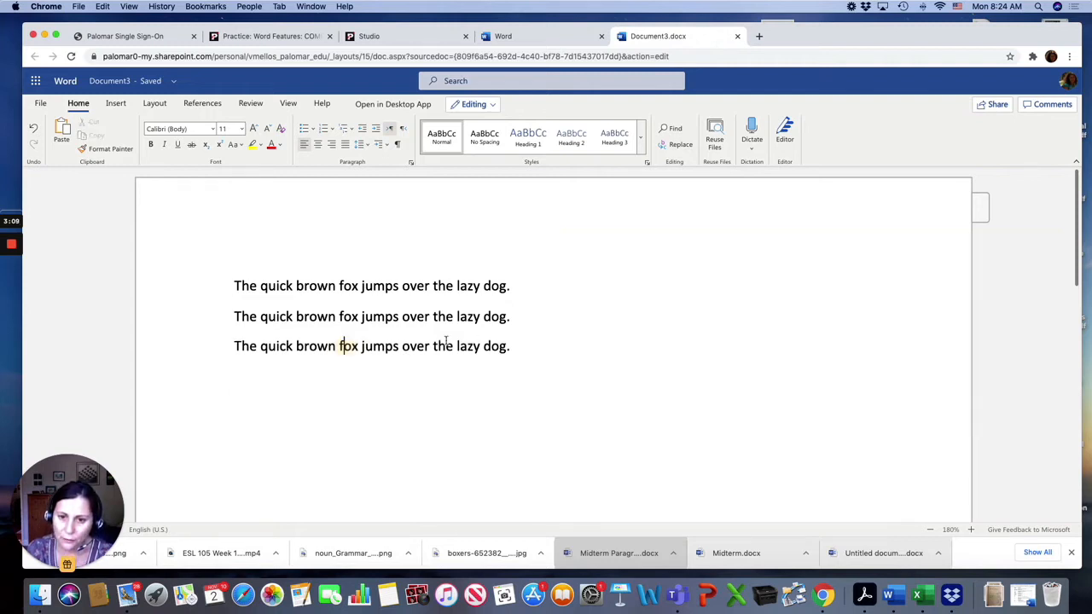
# Move "dog." to follow "quick" in the third sentence and undo the move.
pyautogui.moveTo(515, 346); pyautogui.dragTo(294, 357)
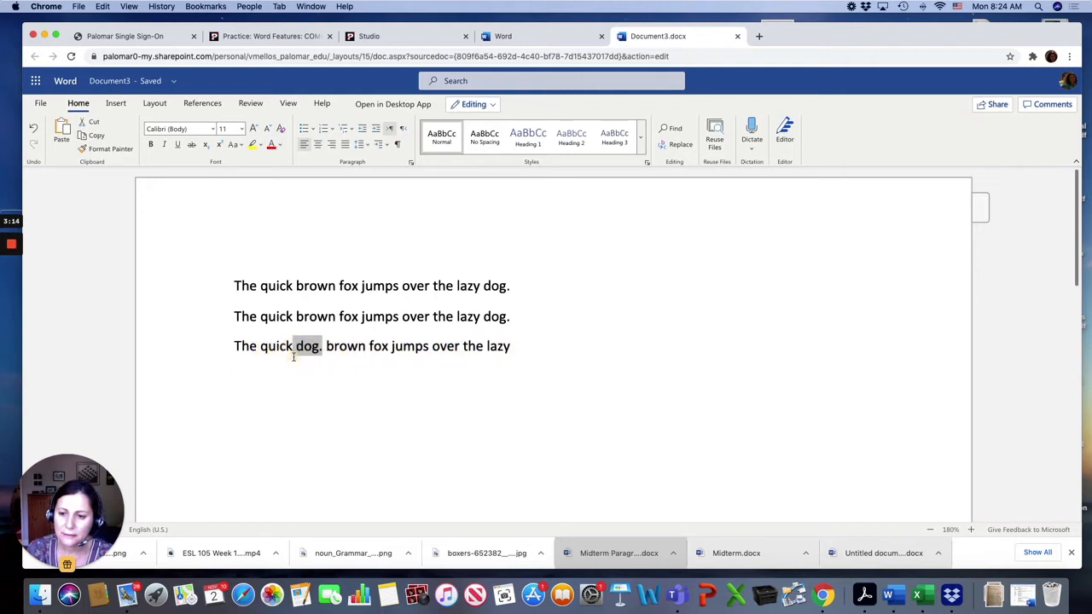
pyautogui.click(33, 129)
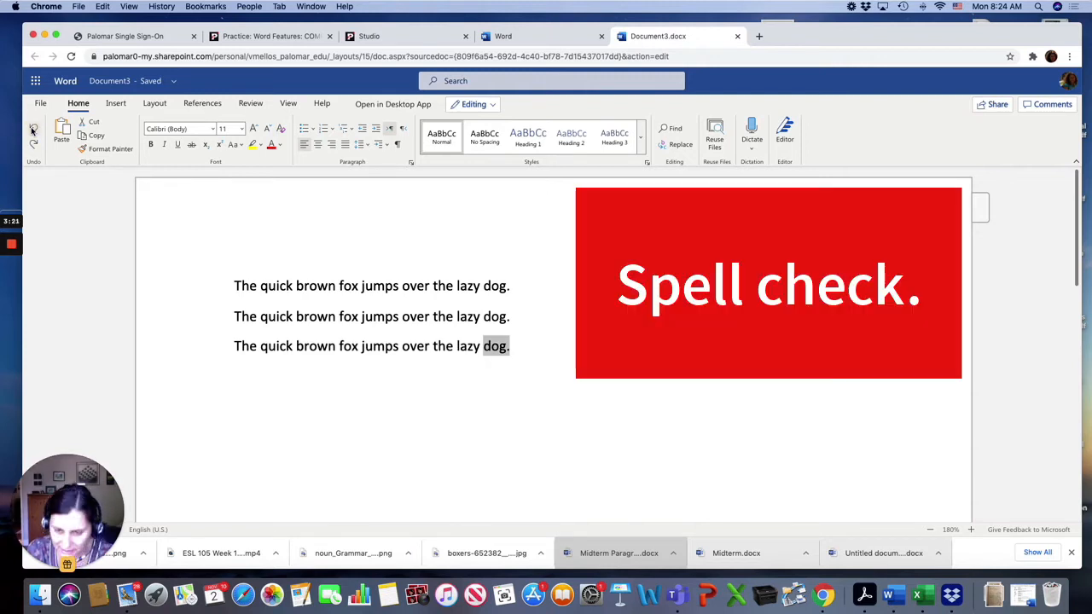
# Misspell "jumps" in the third sentence as "jmps" and correct it with the spelling suggestion "jumps".
pyautogui.click(374, 345)
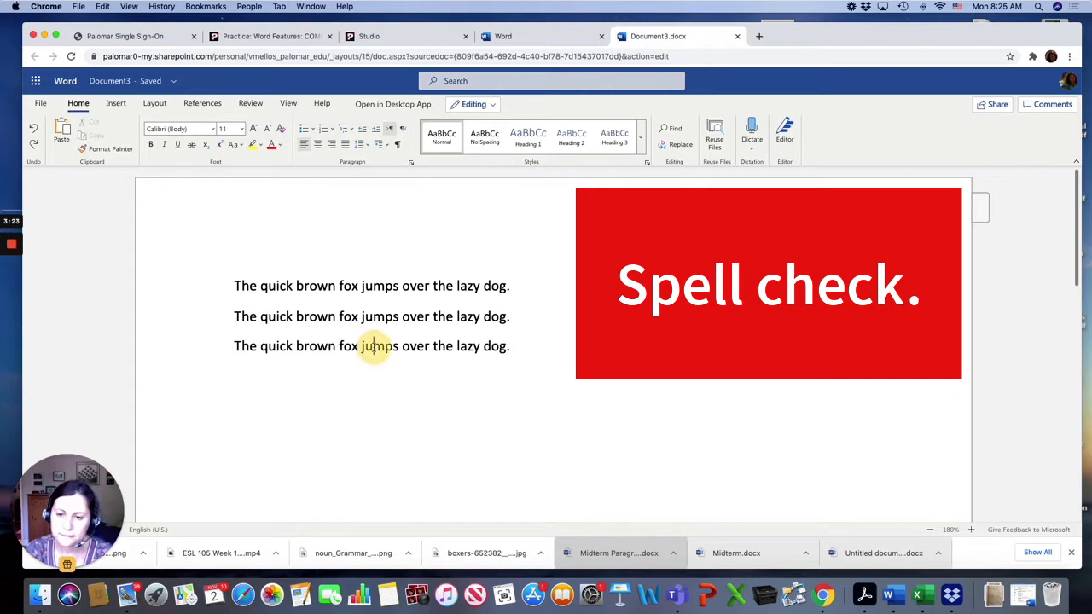
pyautogui.press('BackSpace')
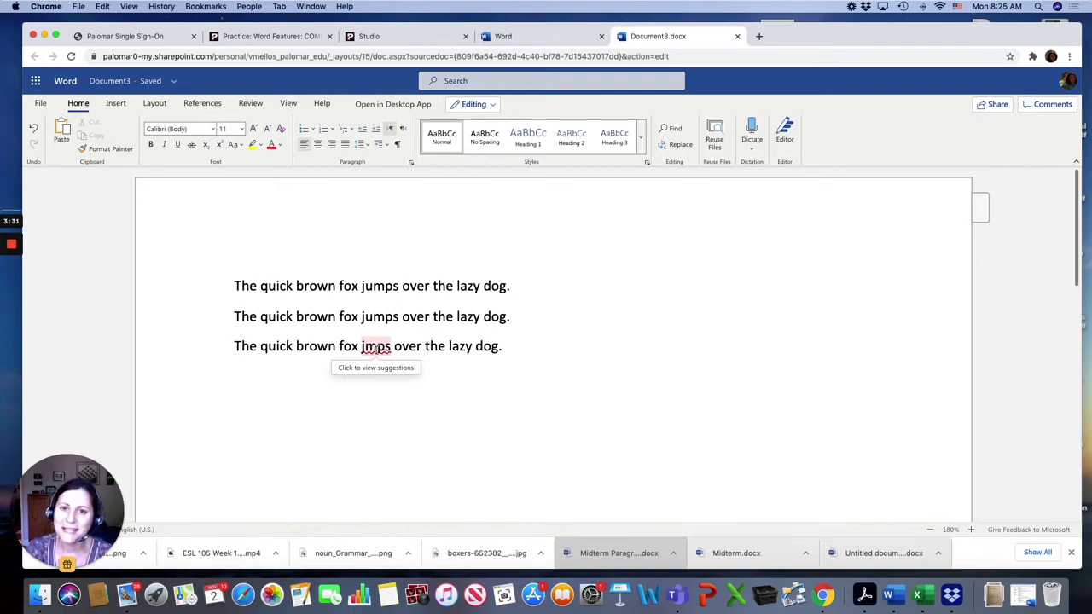
pyautogui.click(376, 346)
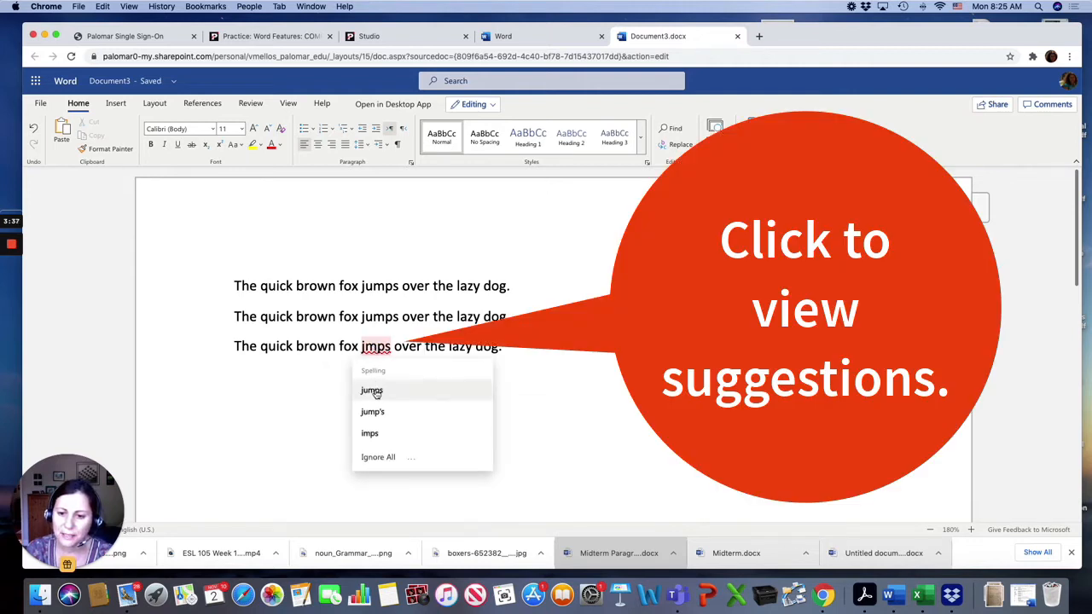
pyautogui.click(372, 391)
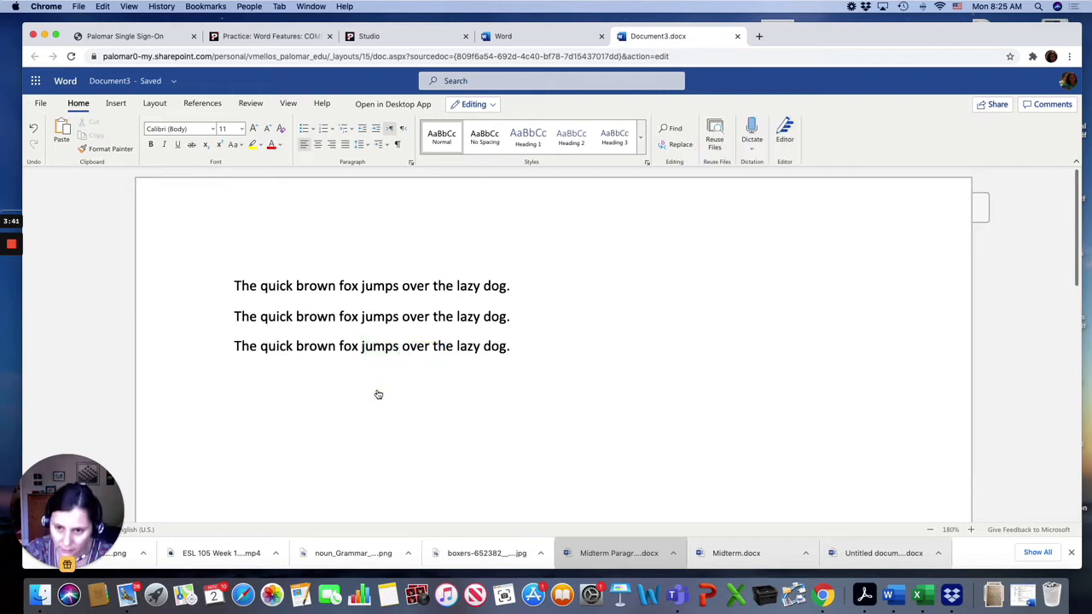
# Change the page orientation to Landscape.
pyautogui.click(154, 104)
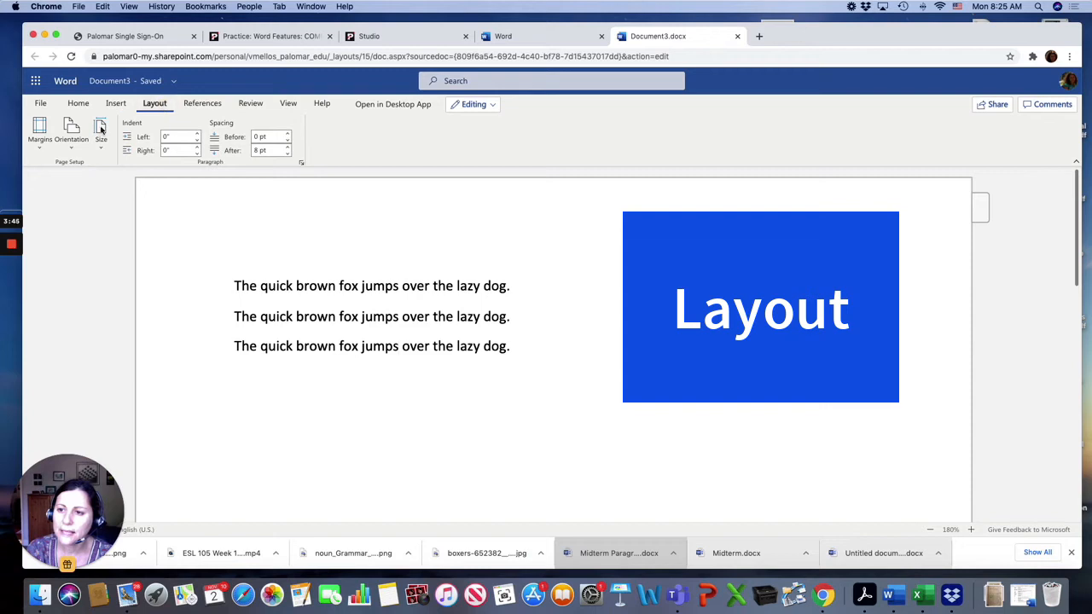
pyautogui.click(73, 145)
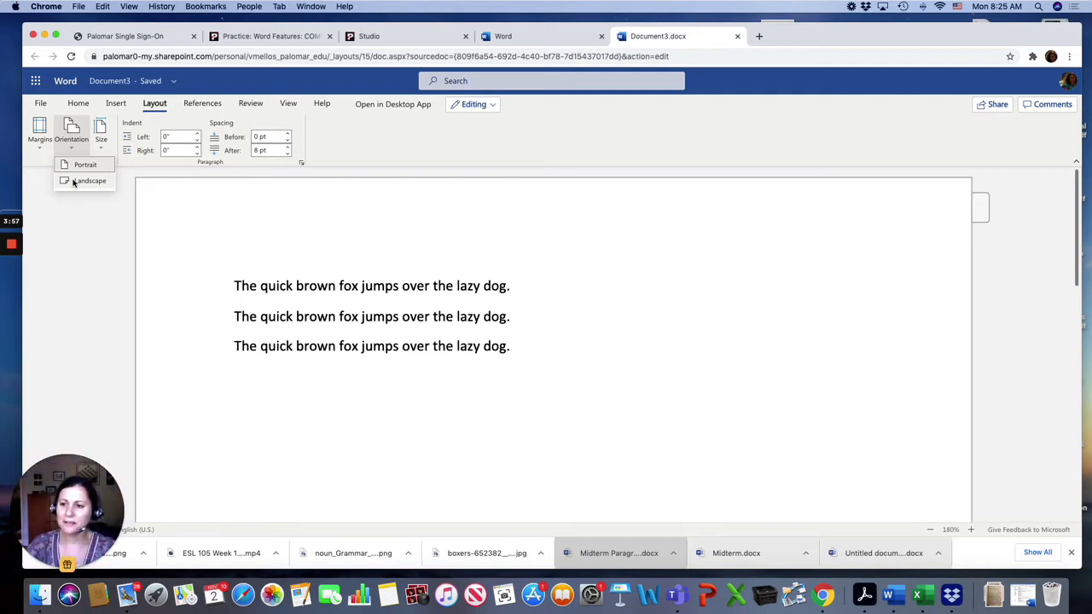
pyautogui.click(85, 181)
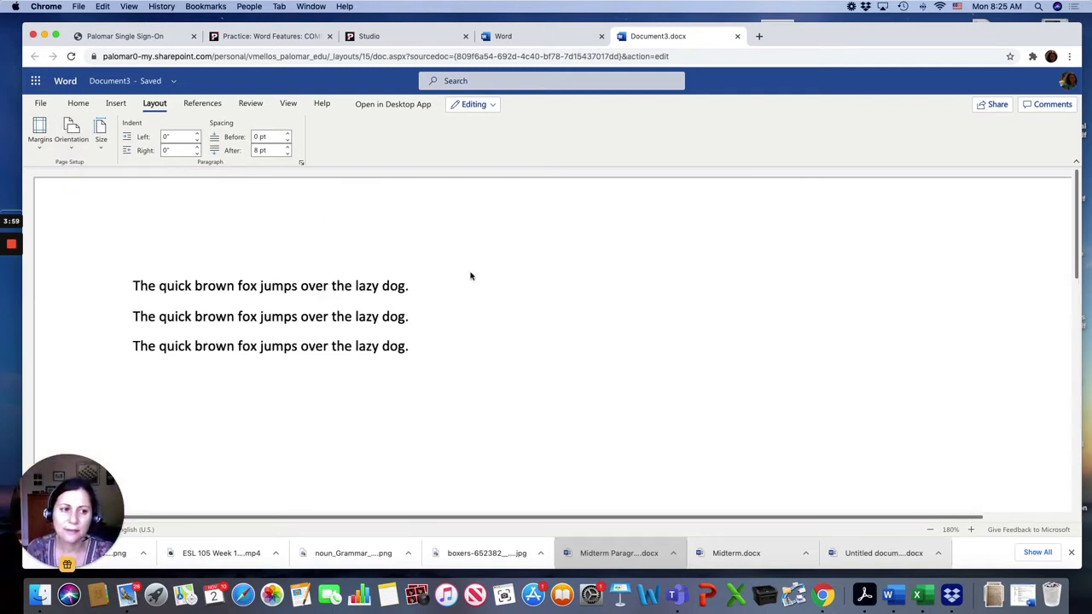
# Zoom the document out to 130%.
pyautogui.click(931, 530)
pyautogui.click(931, 530)
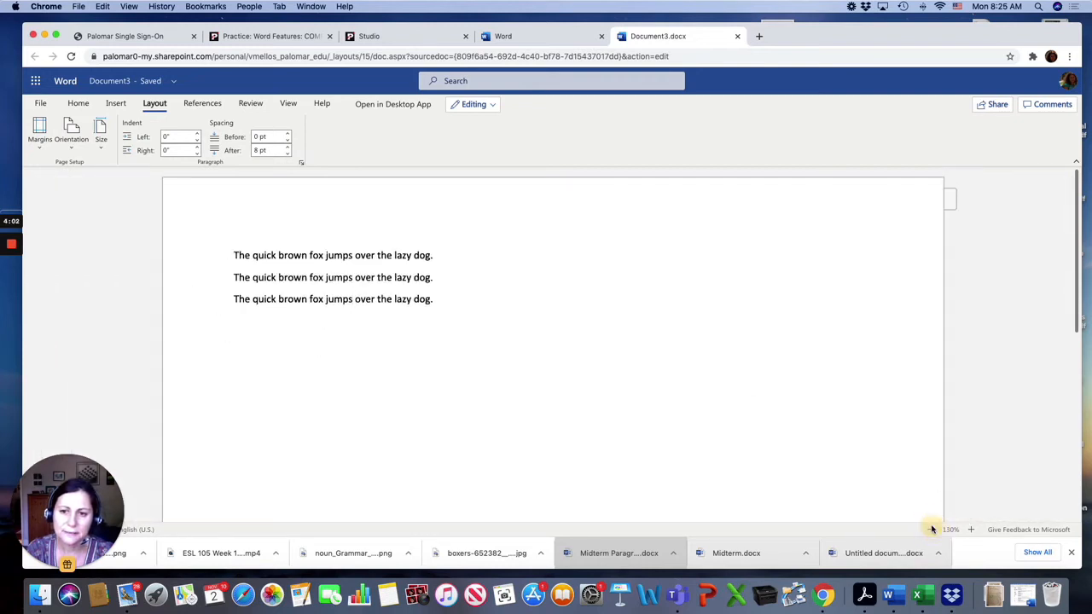
pyautogui.scroll(-5, 402, 240)
pyautogui.scroll(5, 403, 240)
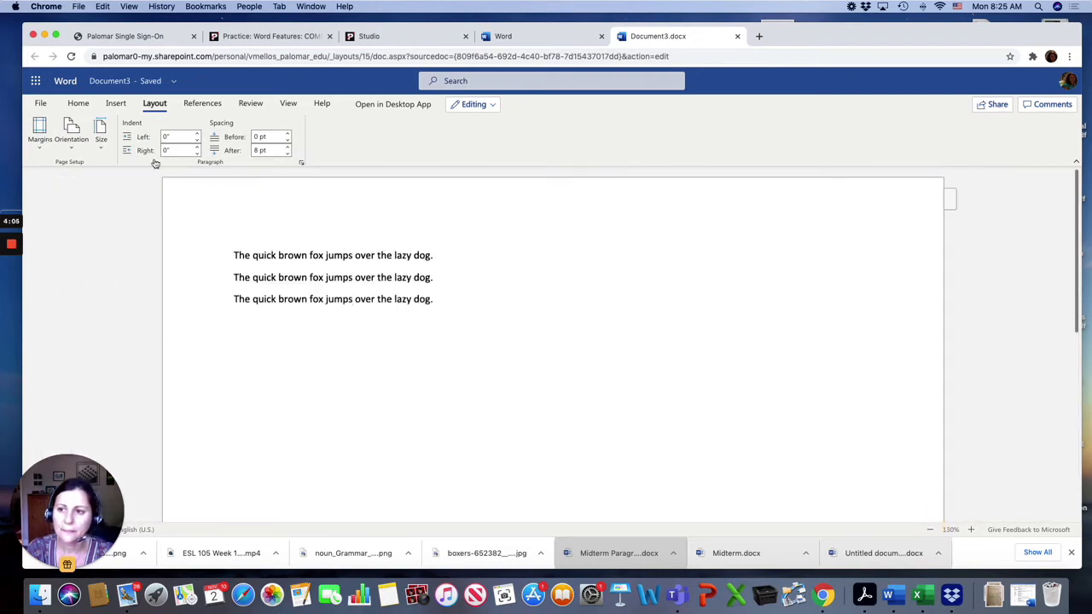
# Return the page to Portrait orientation and apply Normal margins.
pyautogui.click(86, 136)
pyautogui.click(81, 163)
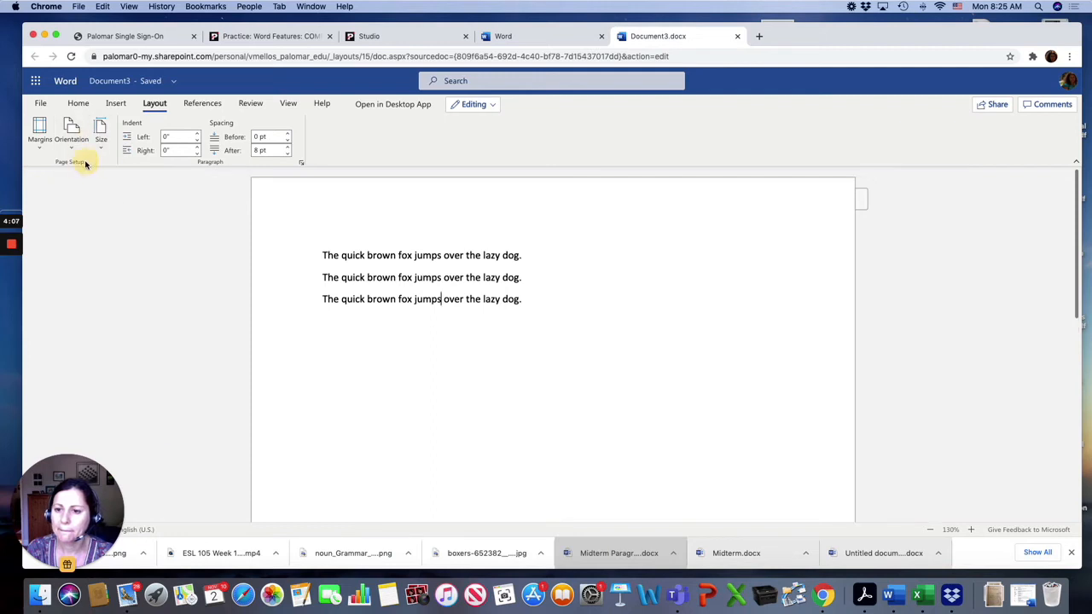
pyautogui.click(40, 133)
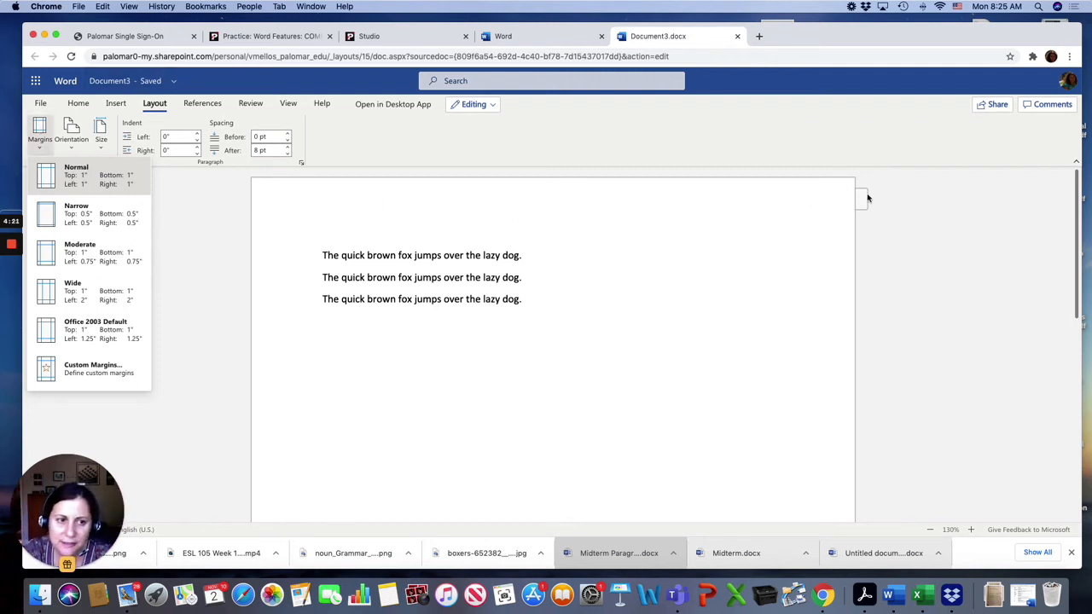
pyautogui.click(76, 181)
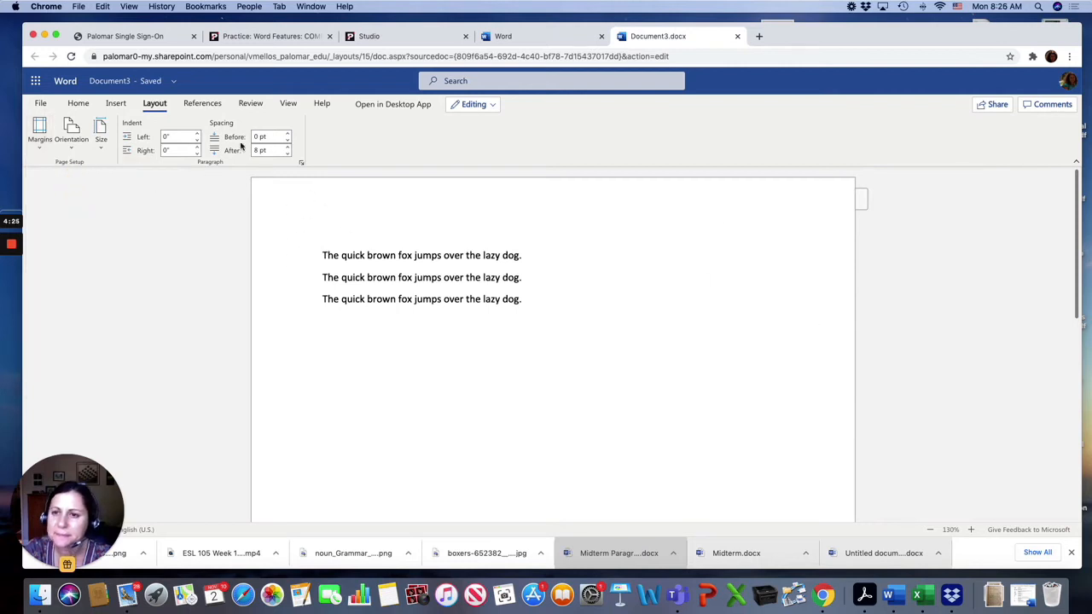
# Start a new empty line after the third sentence.
pyautogui.click(283, 104)
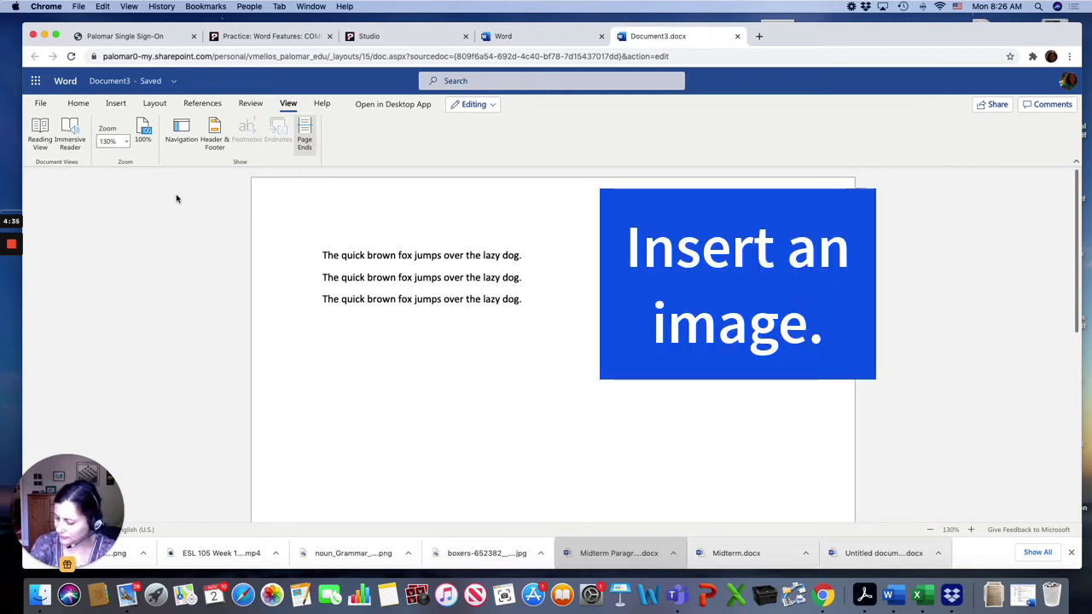
pyautogui.click(540, 298)
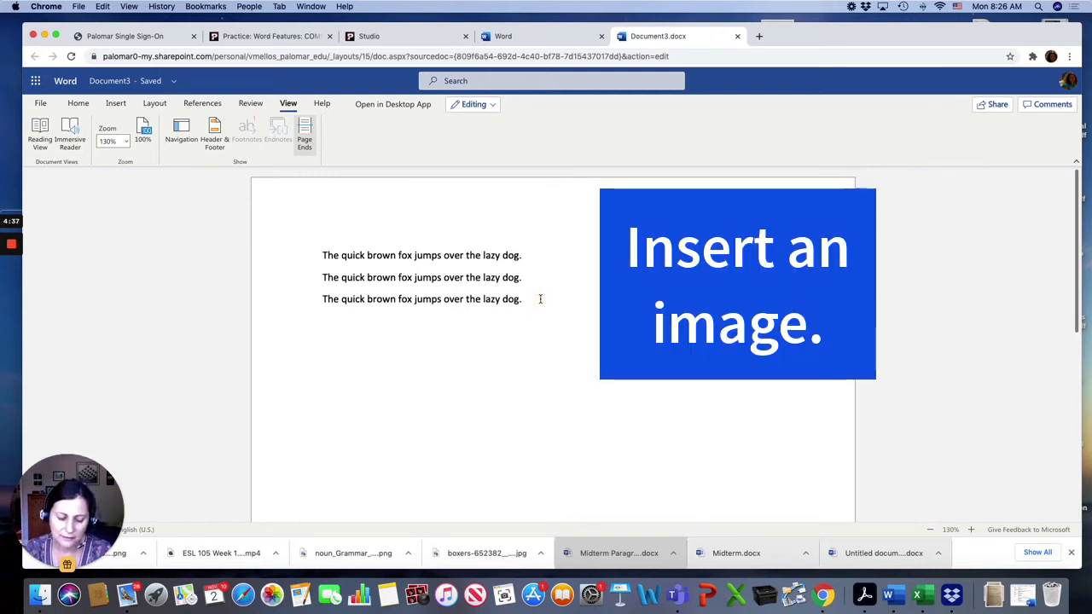
pyautogui.press('Return')
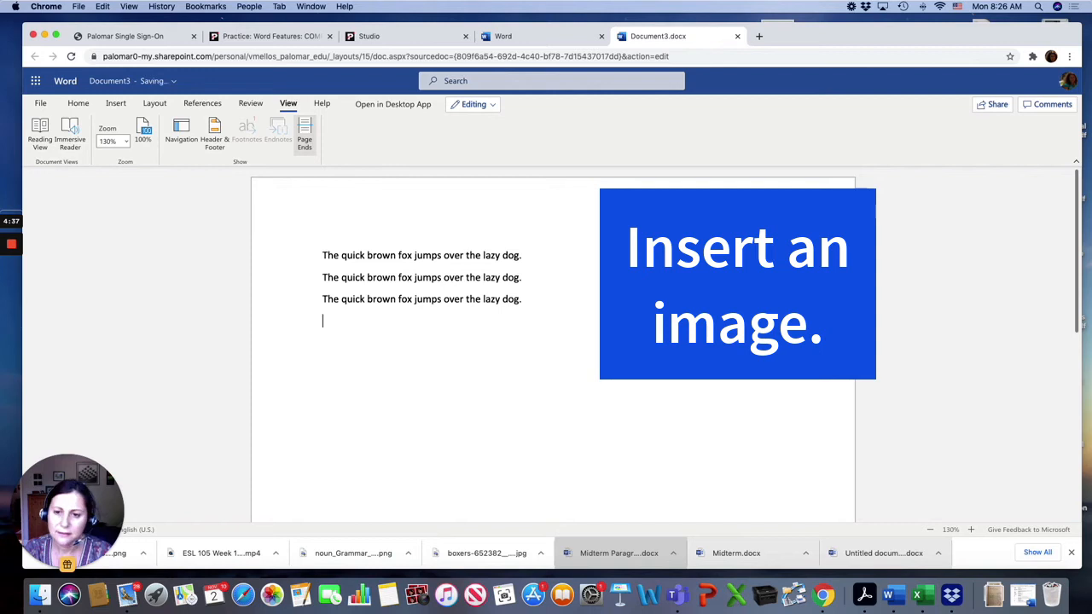
pyautogui.click(114, 104)
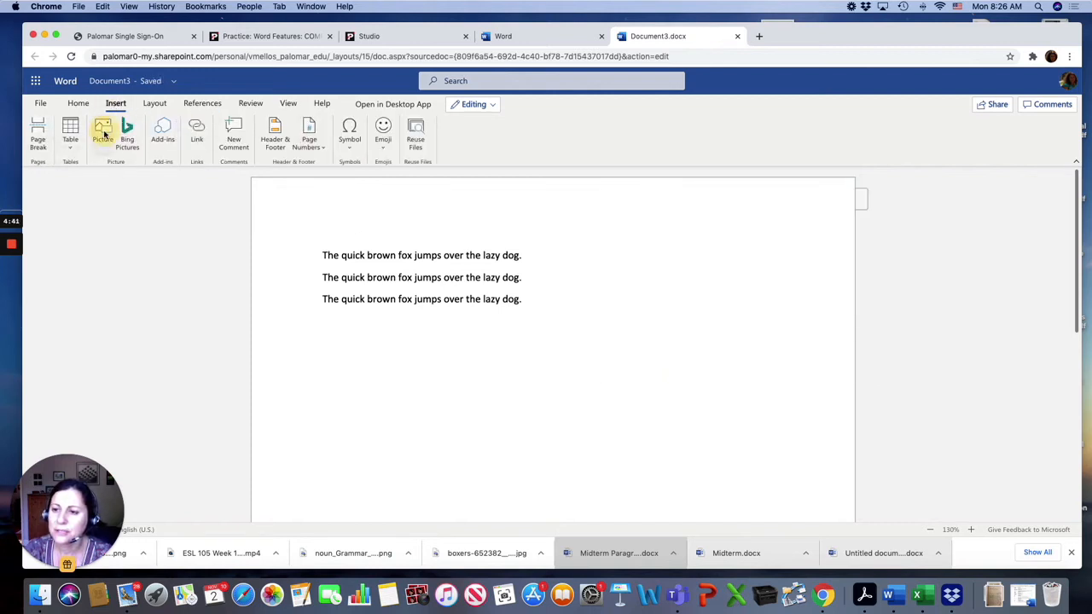
pyautogui.click(104, 132)
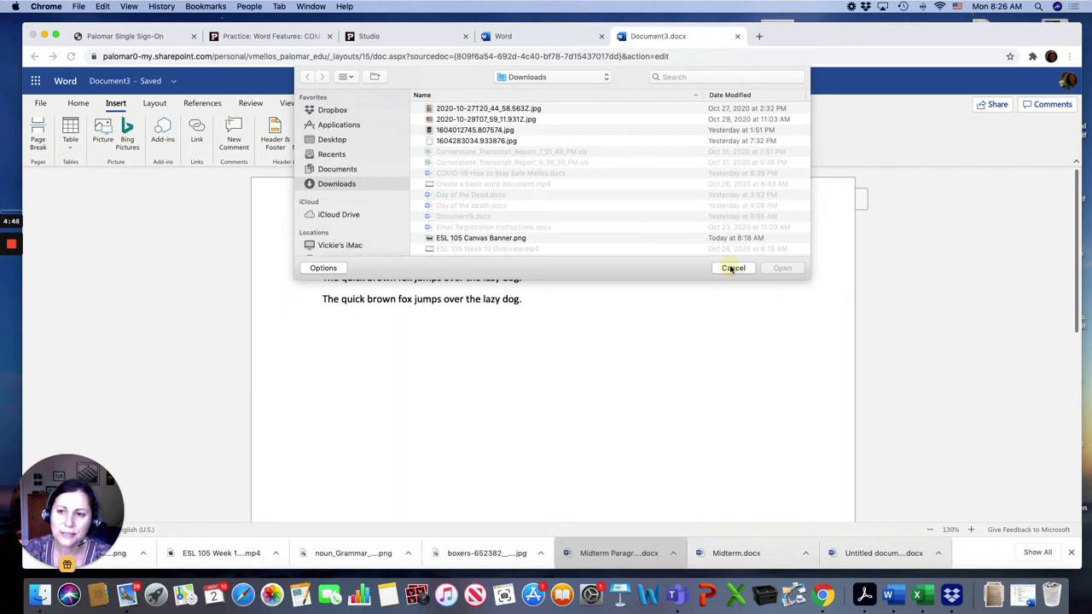
pyautogui.click(733, 268)
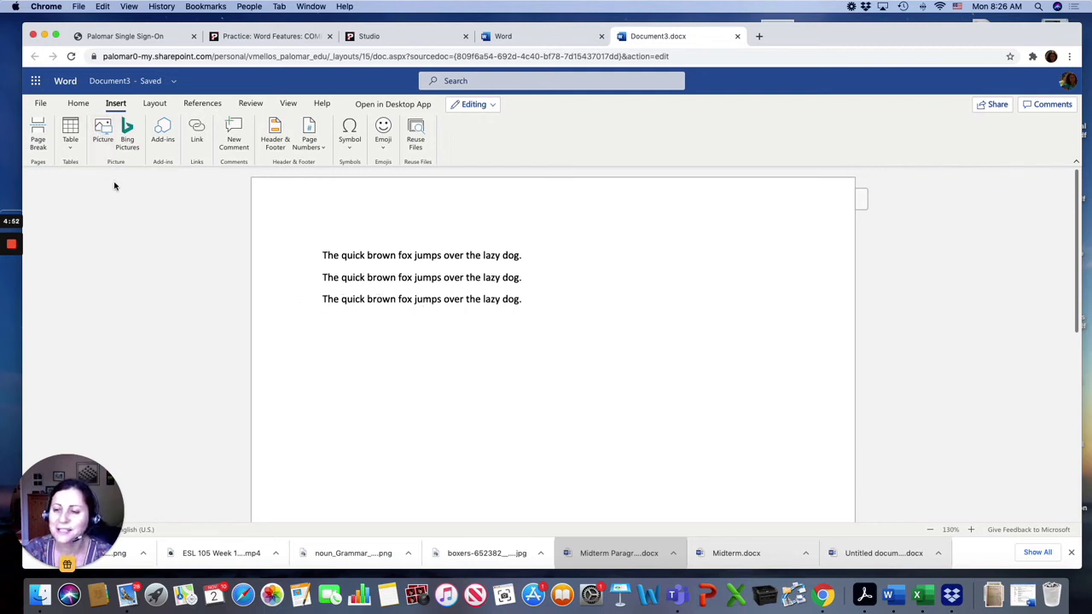
# Search Bing online pictures for fox, limiting results to Creative Commons only.
pyautogui.click(130, 132)
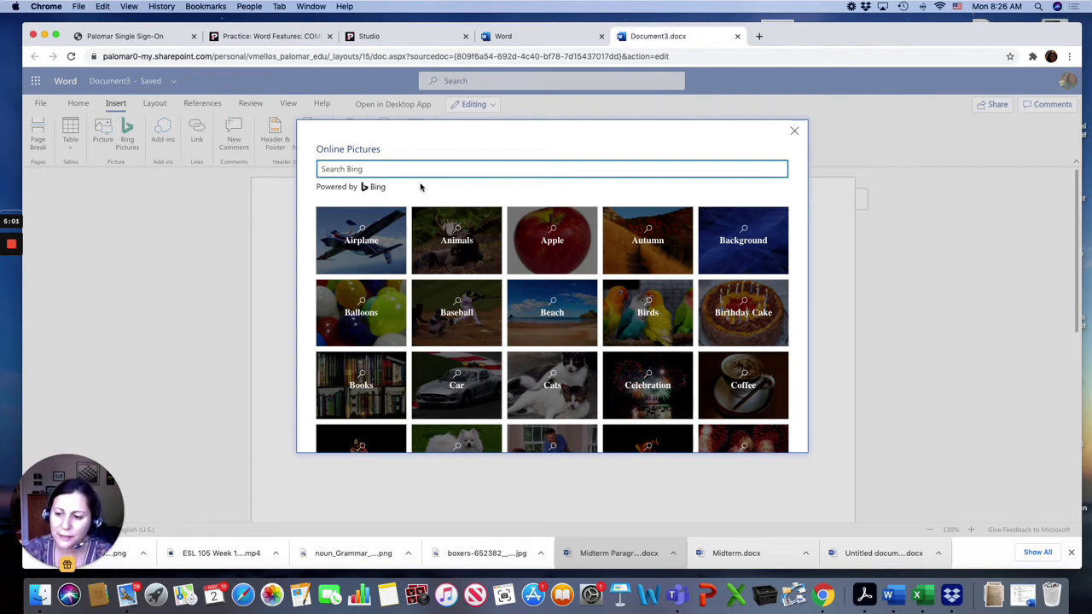
pyautogui.write('fox')
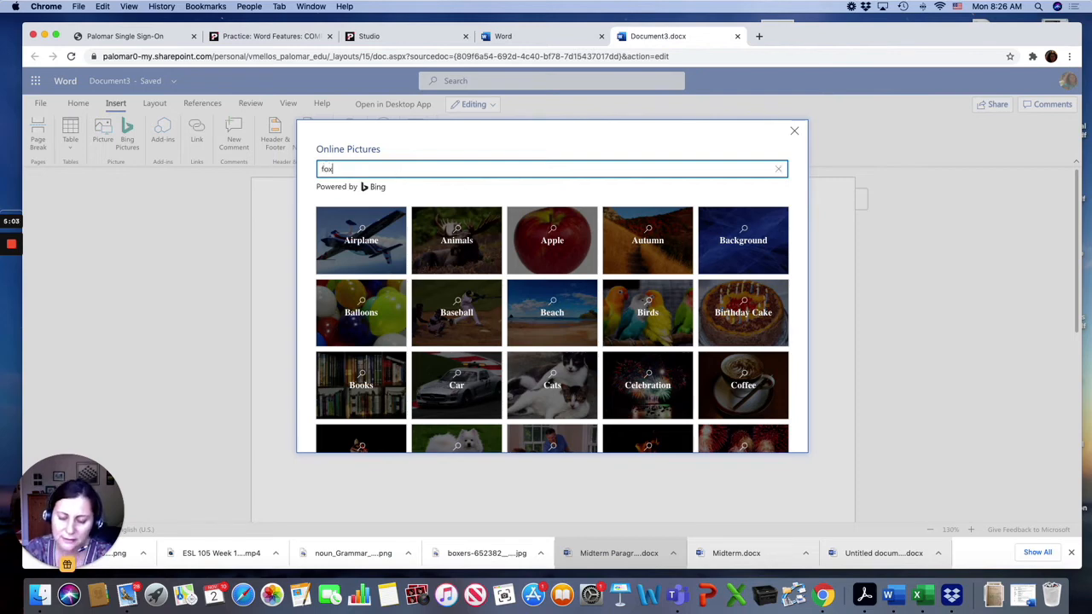
pyautogui.press('Return')
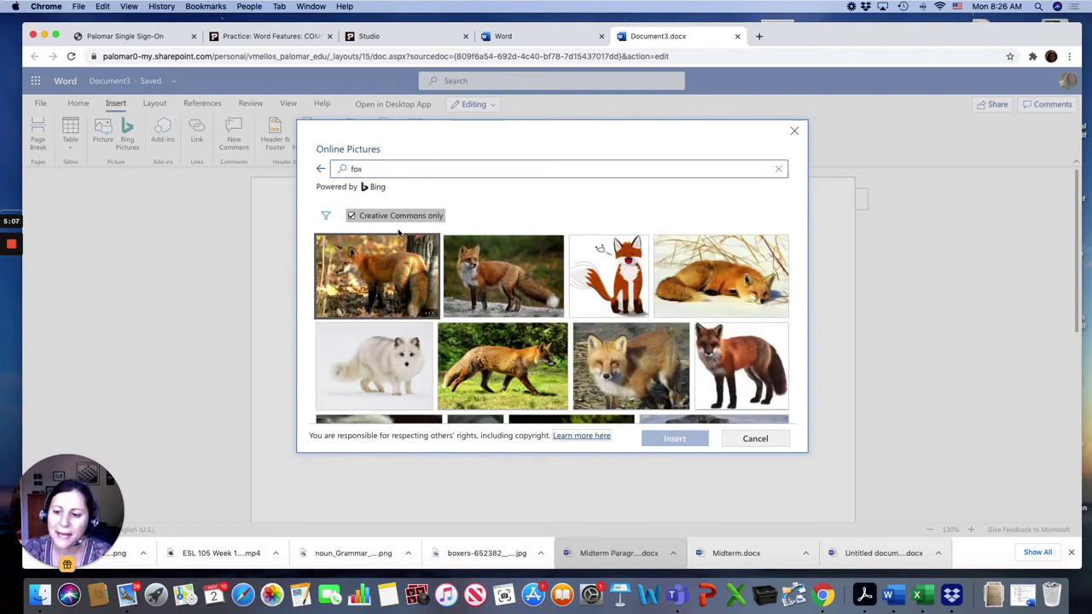
pyautogui.click(350, 215)
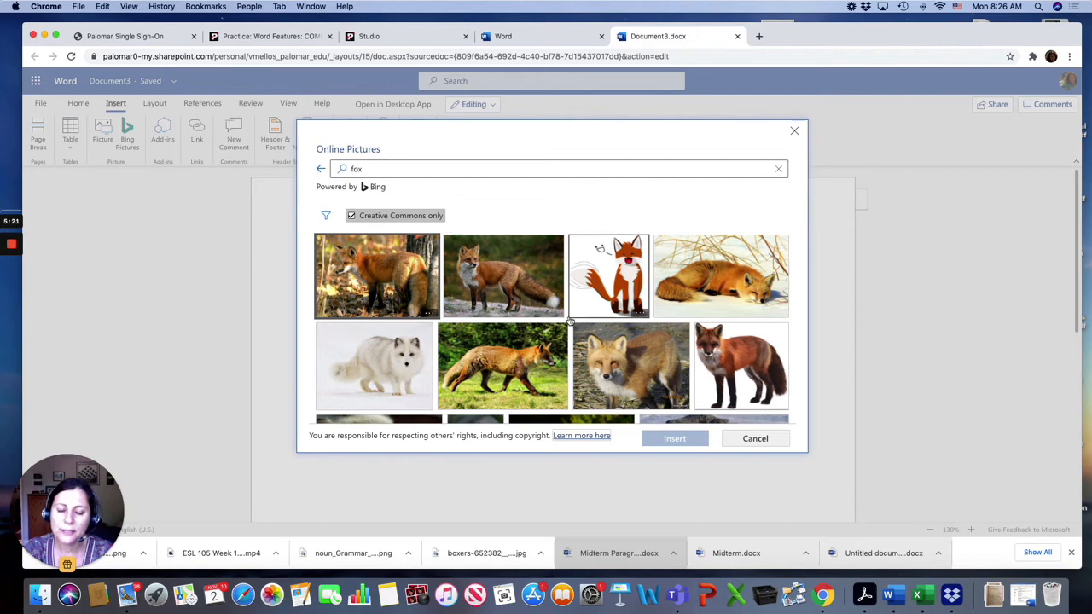
# Insert the cartoon fox image into the document.
pyautogui.scroll(-1, 570, 319)
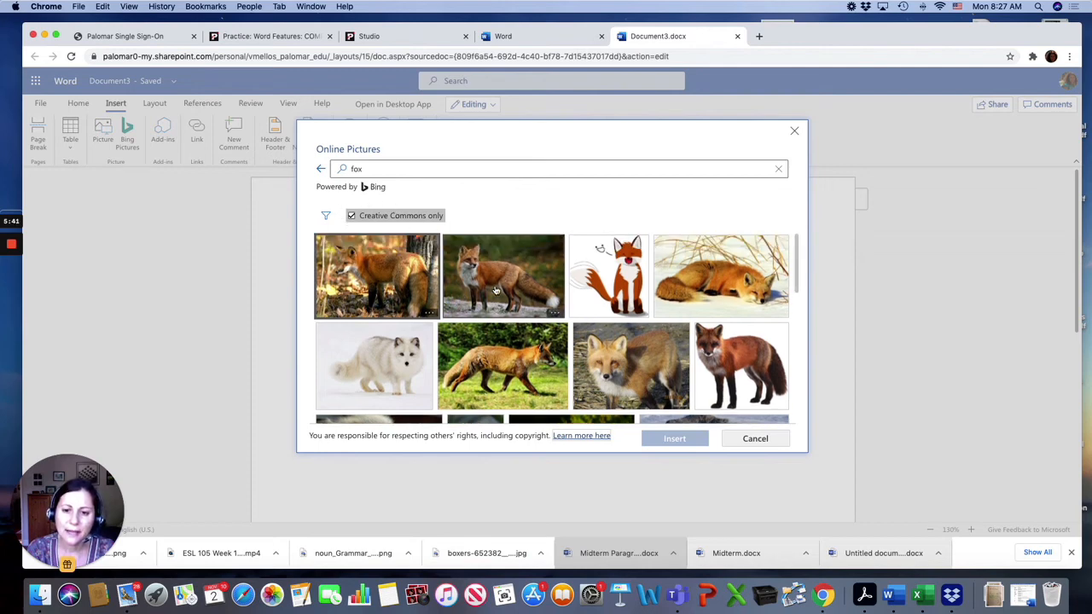
pyautogui.click(611, 286)
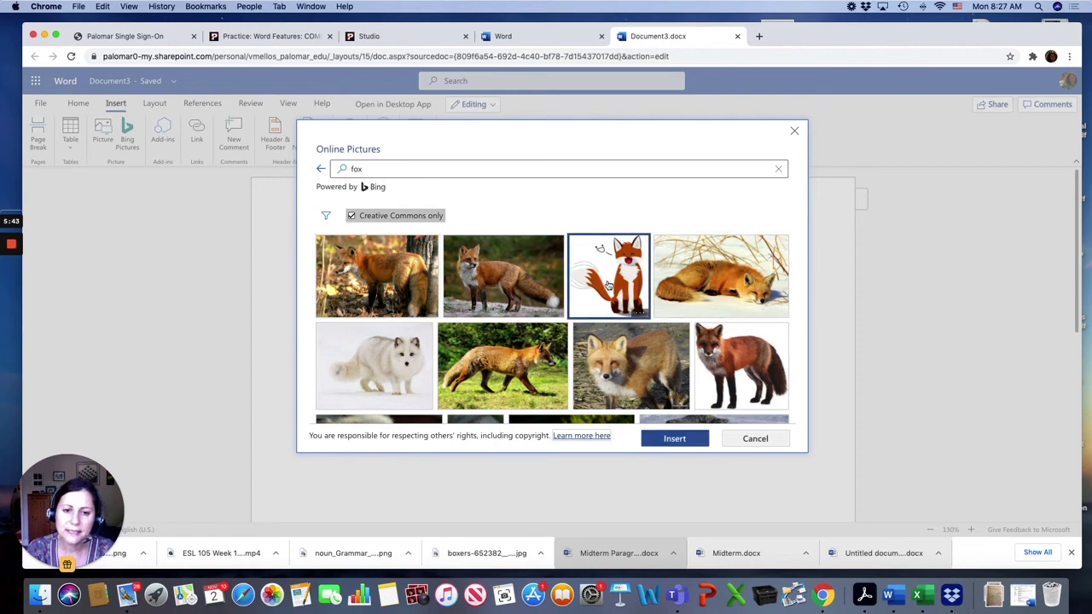
pyautogui.click(673, 438)
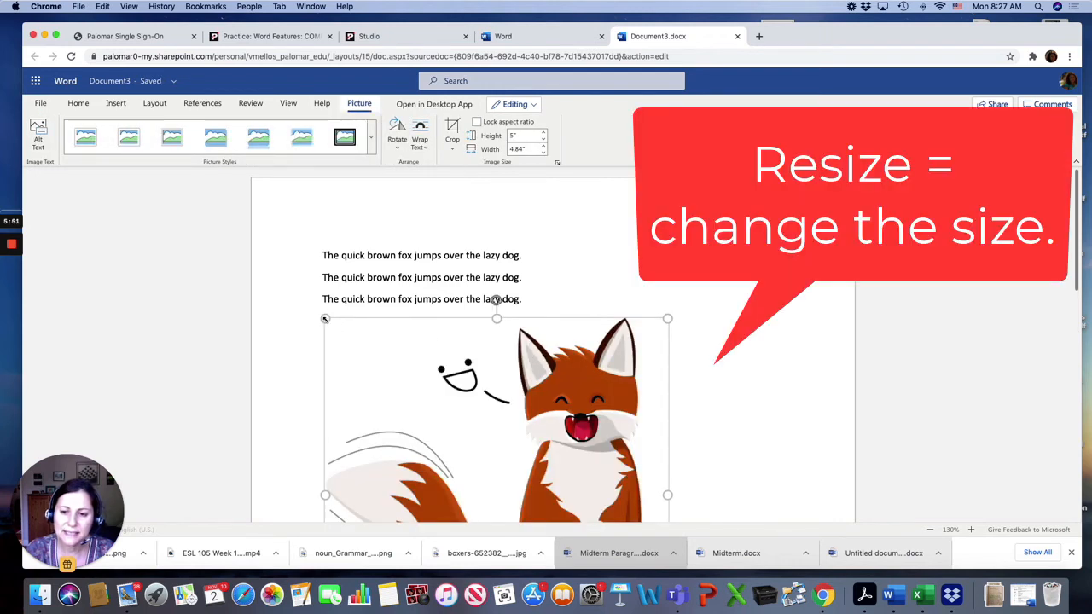
# Resize the fox picture by its corner handles to about 2.18 by 2.11 inches.
pyautogui.moveTo(325, 318); pyautogui.dragTo(419, 390)
pyautogui.scroll(-3, 569, 445)
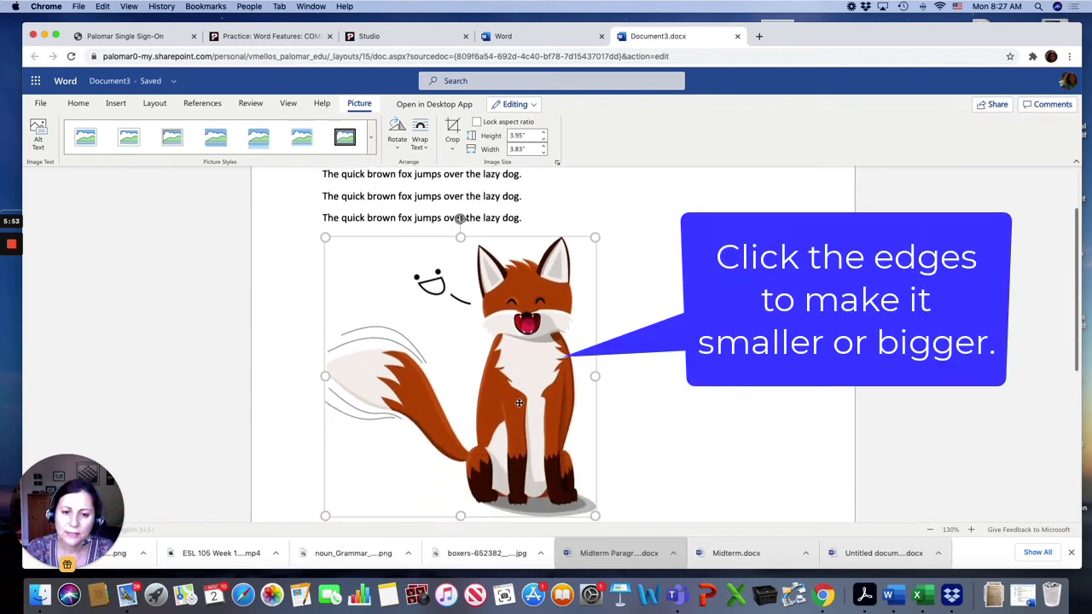
pyautogui.moveTo(596, 454); pyautogui.dragTo(464, 324)
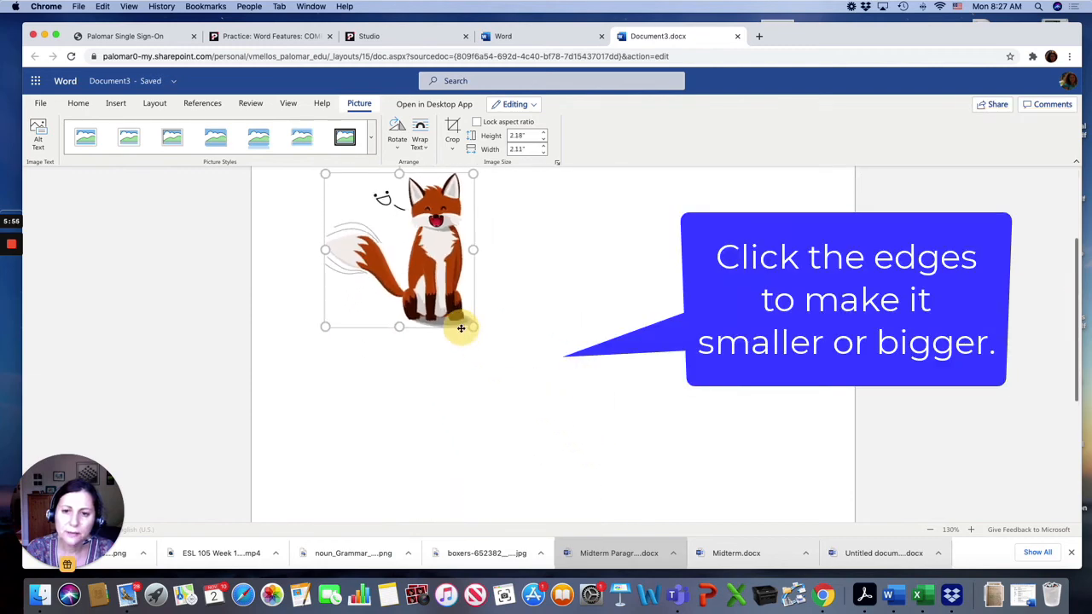
pyautogui.scroll(1, 459, 185)
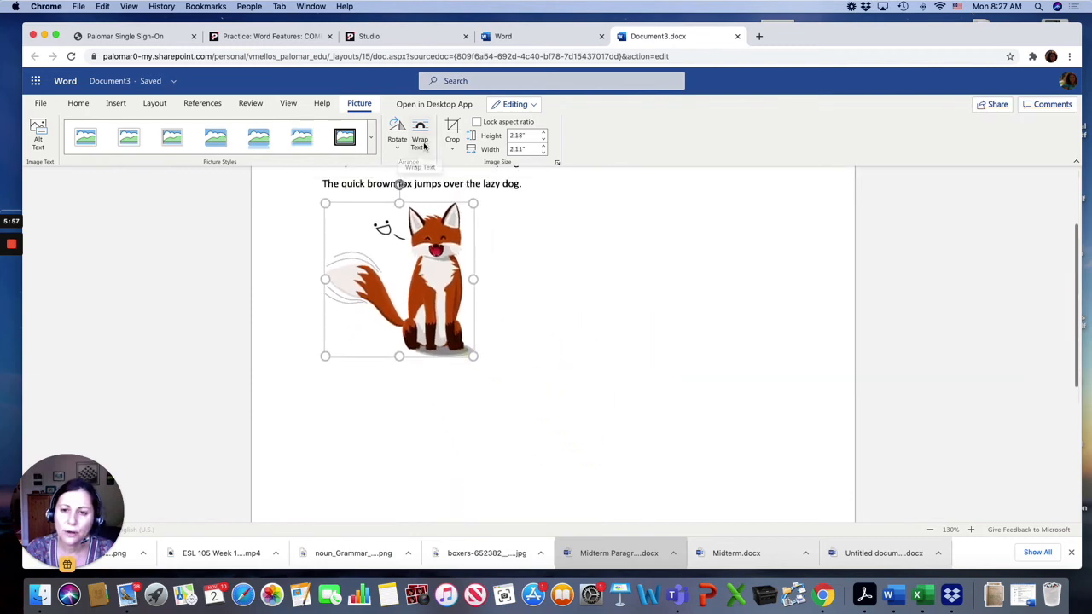
# Set the picture's text wrapping to In Front of Text.
pyautogui.click(419, 141)
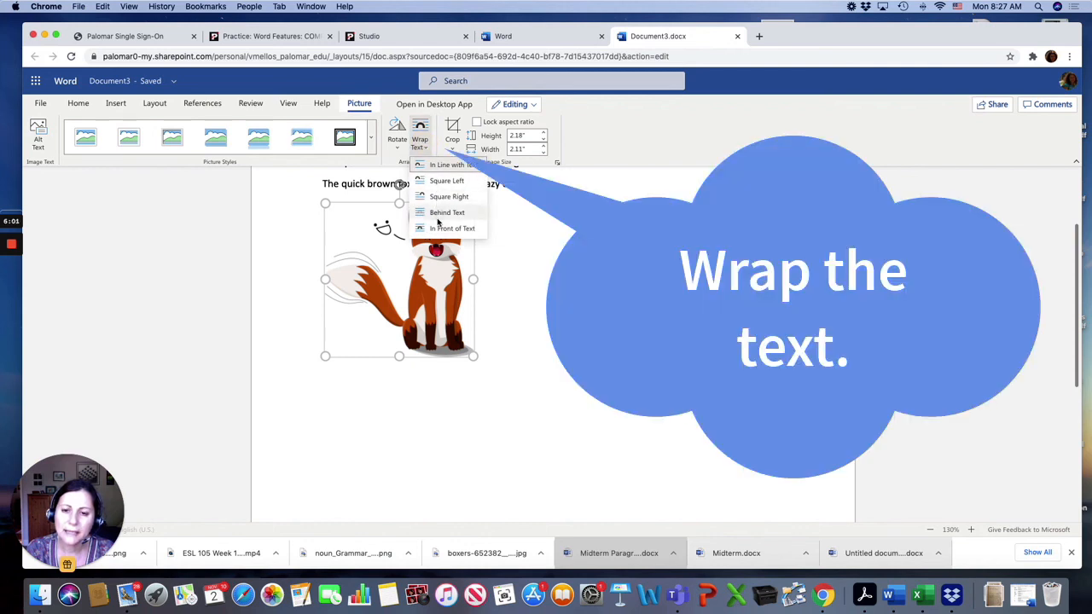
pyautogui.click(439, 229)
pyautogui.scroll(2, 437, 238)
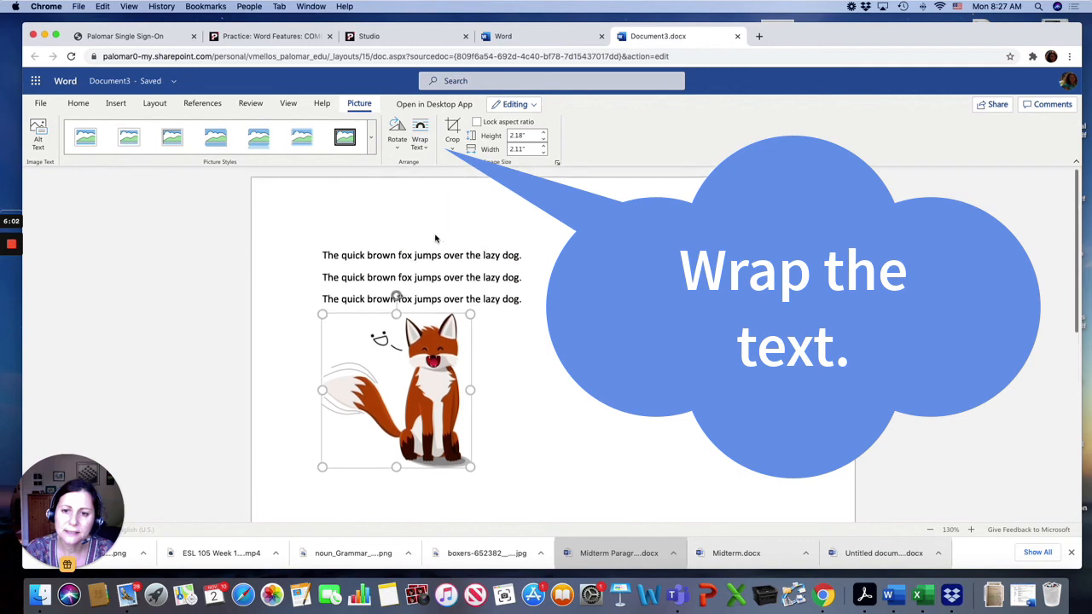
# Move the picture to the beginning of the first sentence and set its wrapping to Square Left.
pyautogui.click(641, 260)
pyautogui.moveTo(580, 273); pyautogui.dragTo(340, 287)
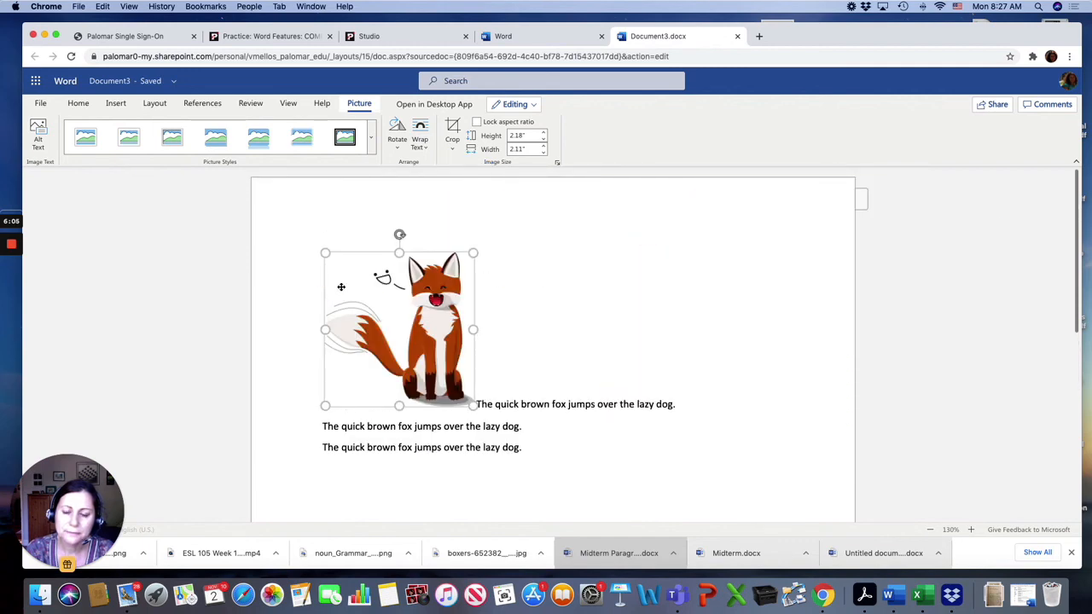
pyautogui.click(419, 141)
pyautogui.click(424, 180)
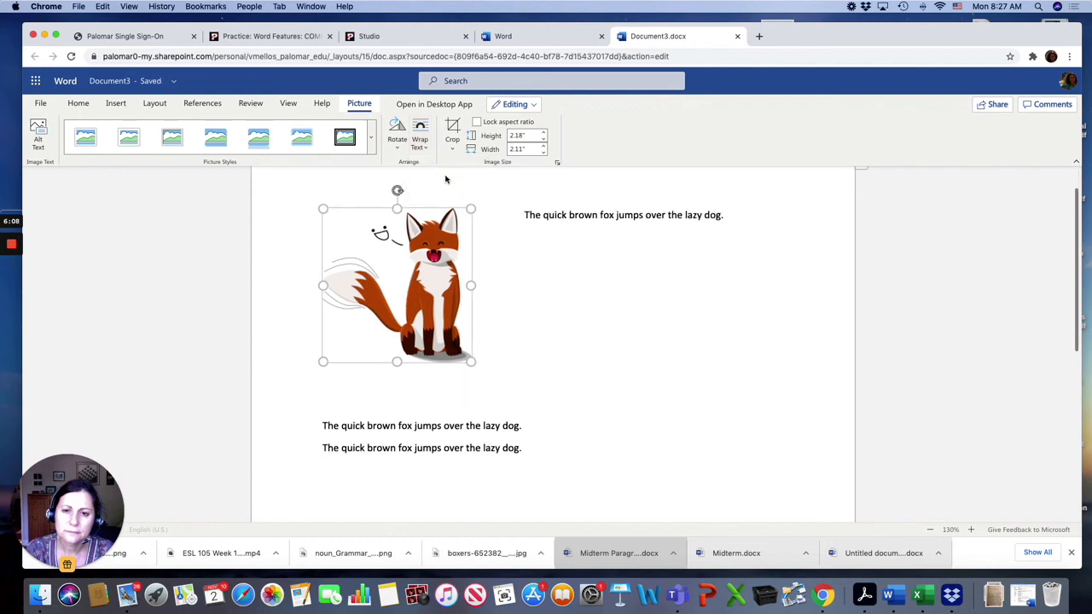
# Set the picture to In Line with Text and move it below the third sentence on its own line.
pyautogui.click(419, 141)
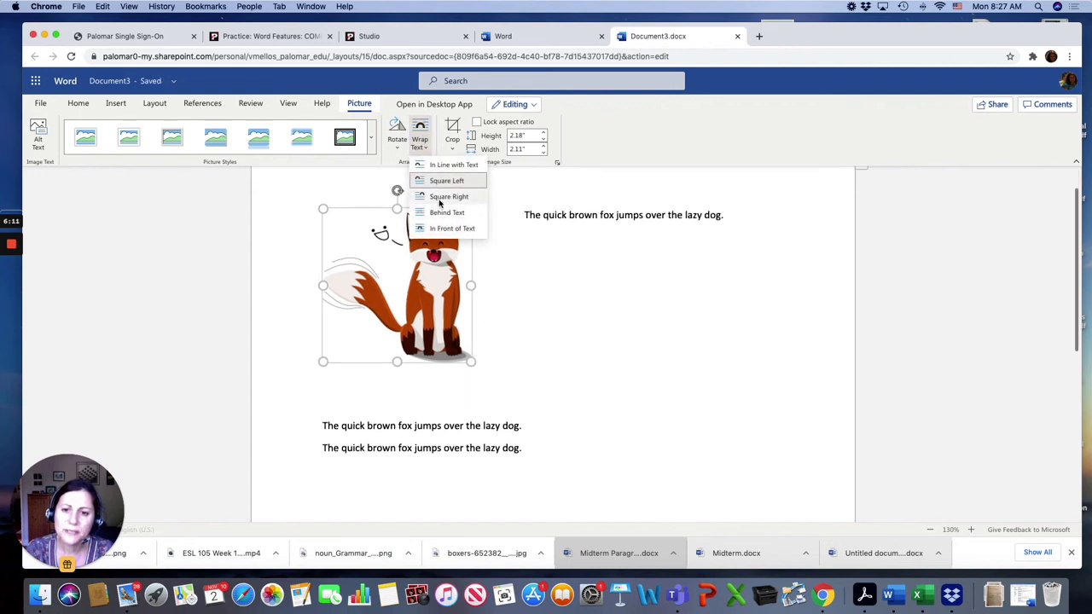
pyautogui.click(438, 165)
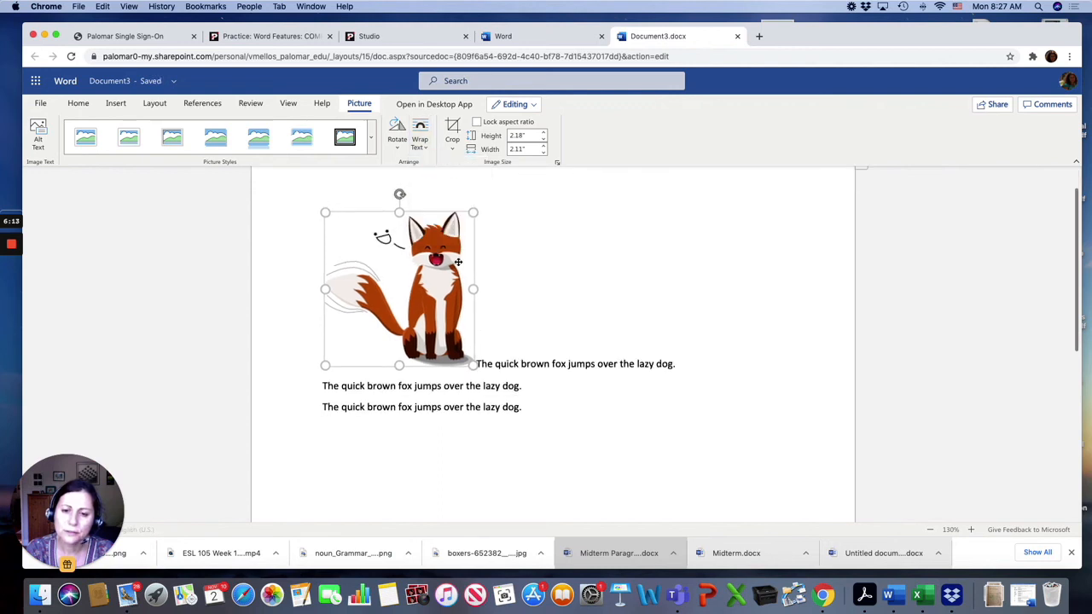
pyautogui.click(541, 419)
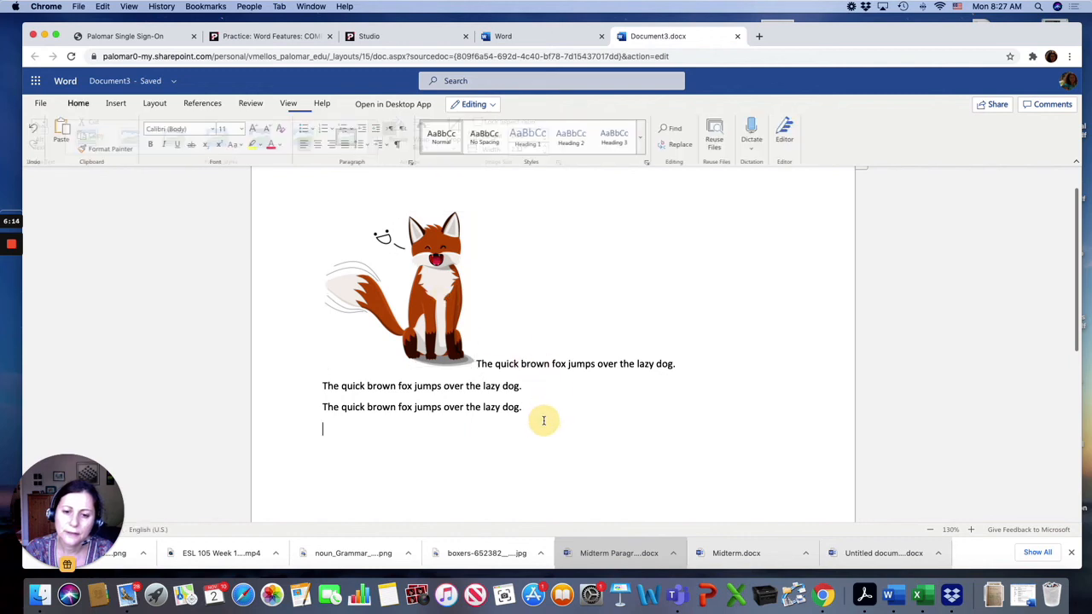
pyautogui.click(440, 312)
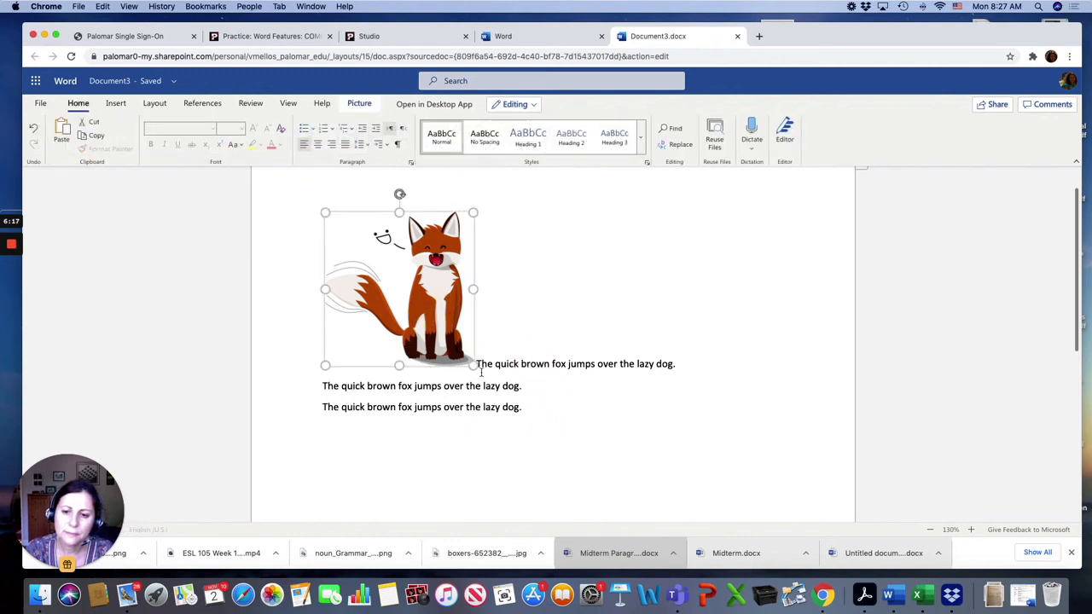
pyautogui.moveTo(386, 298); pyautogui.dragTo(524, 409)
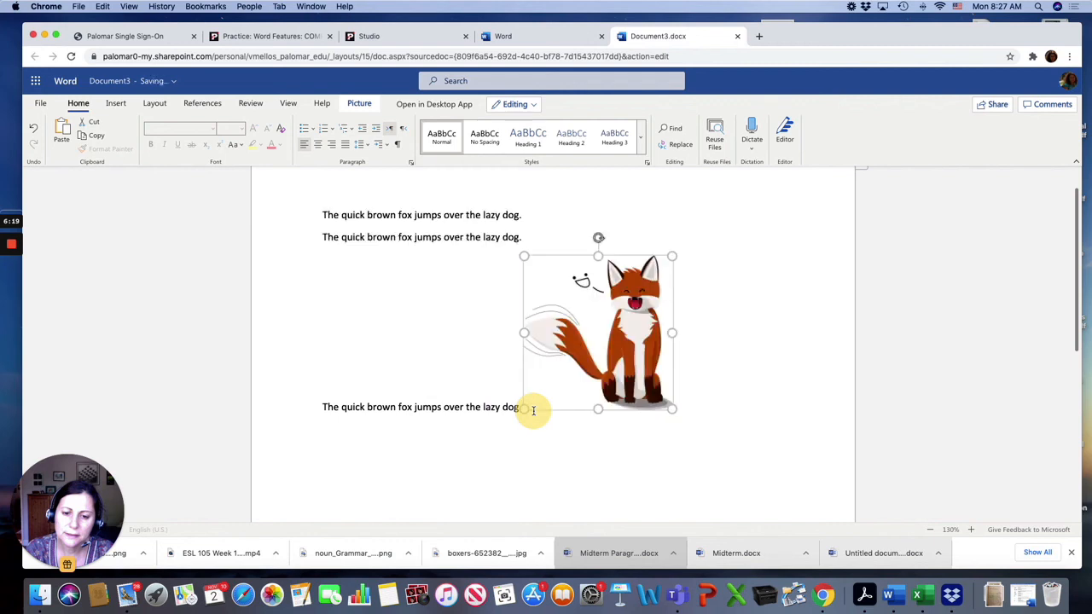
pyautogui.click(520, 408)
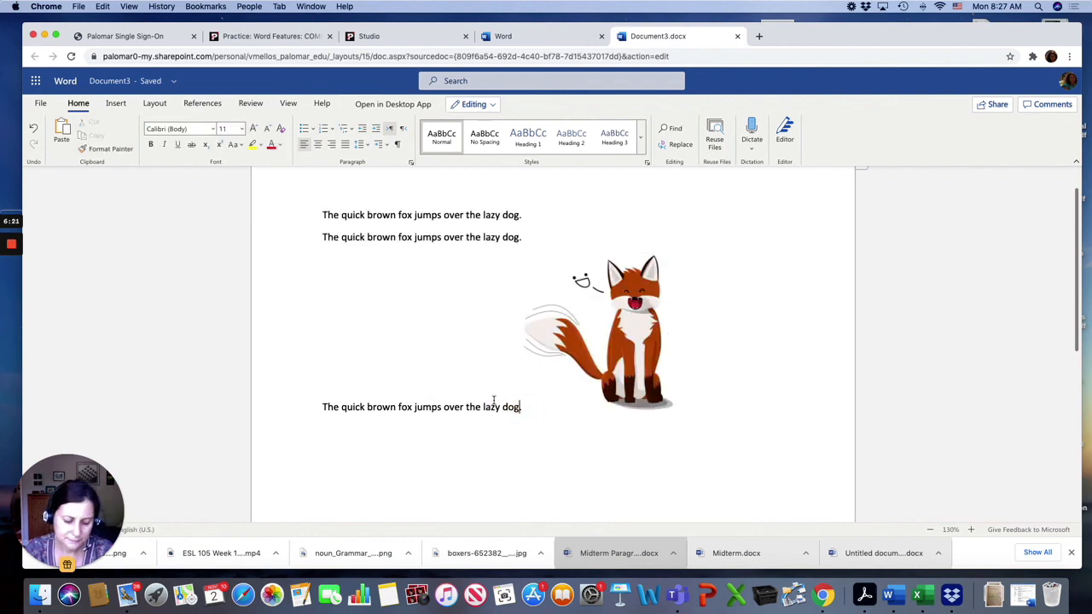
pyautogui.press('Return')
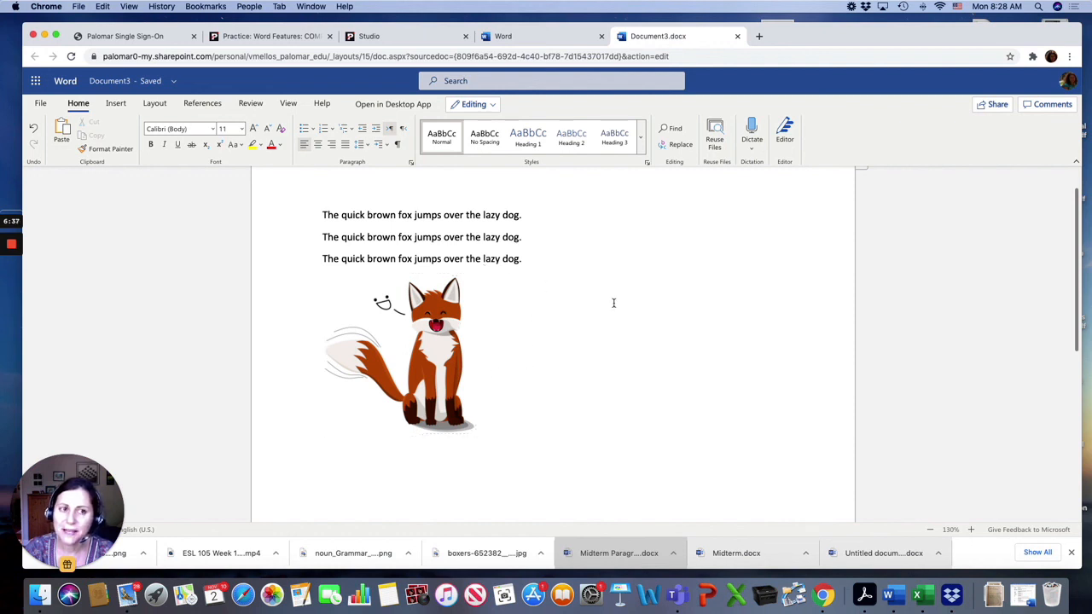
# Set the three sentences' line spacing to 2 and remove the space after each paragraph.
pyautogui.scroll(-1, 613, 302)
pyautogui.scroll(3, 613, 303)
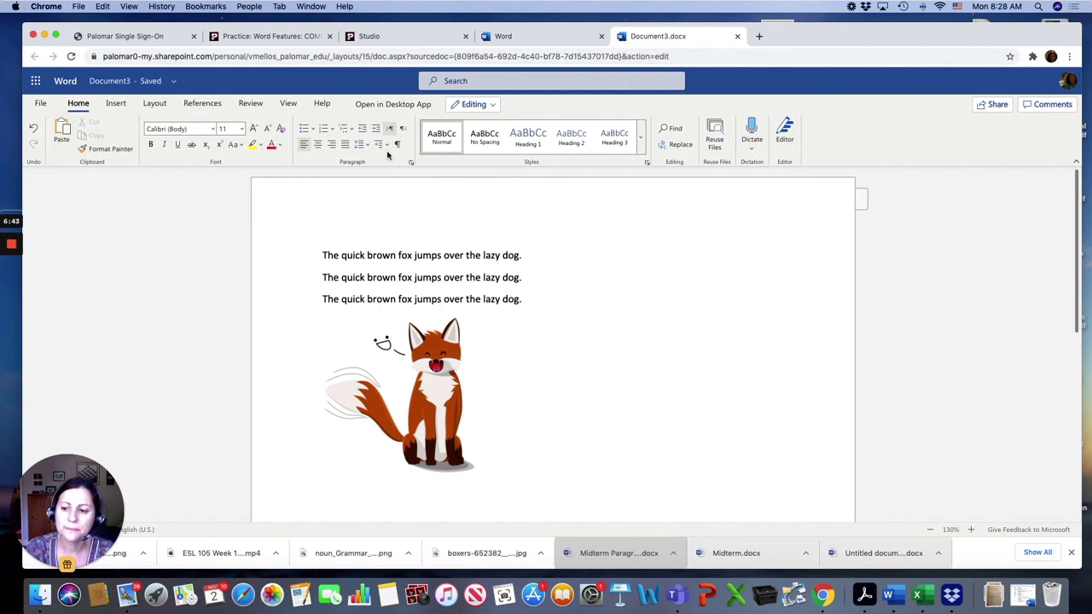
pyautogui.moveTo(328, 249); pyautogui.dragTo(531, 302)
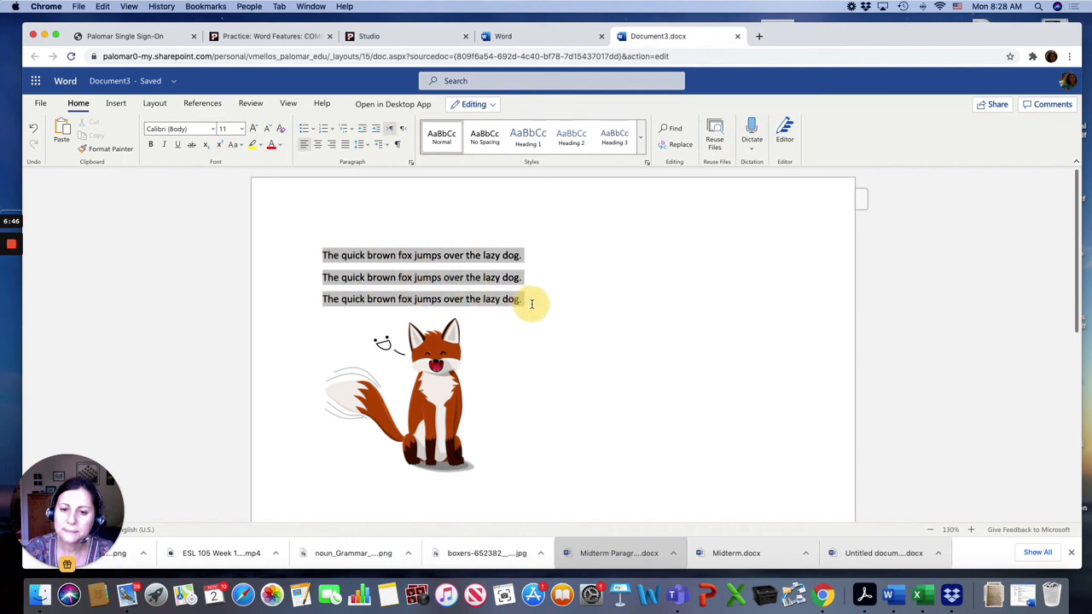
pyautogui.click(369, 147)
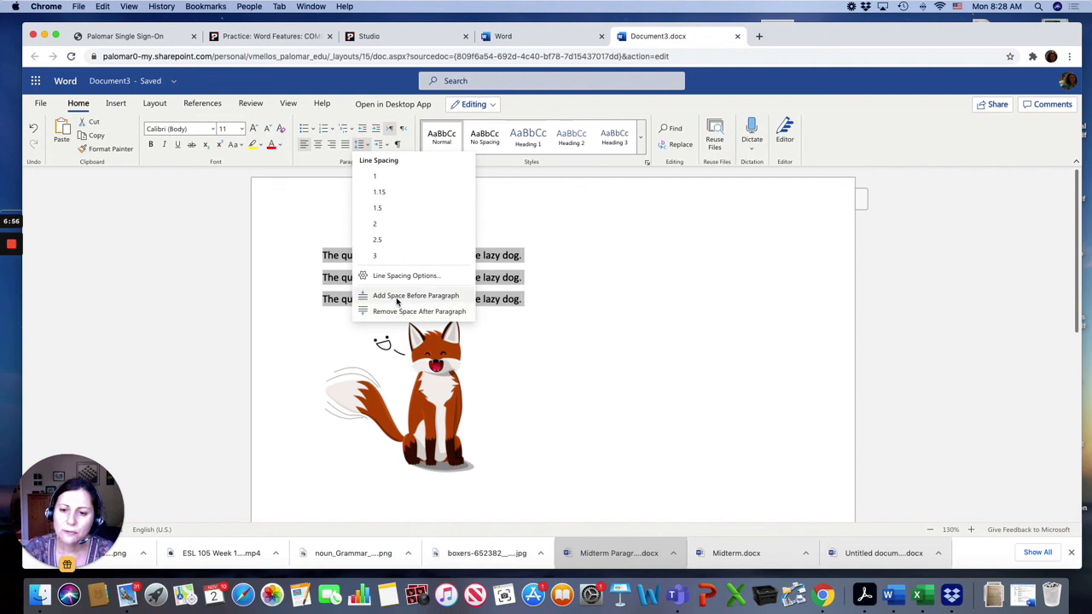
pyautogui.click(394, 226)
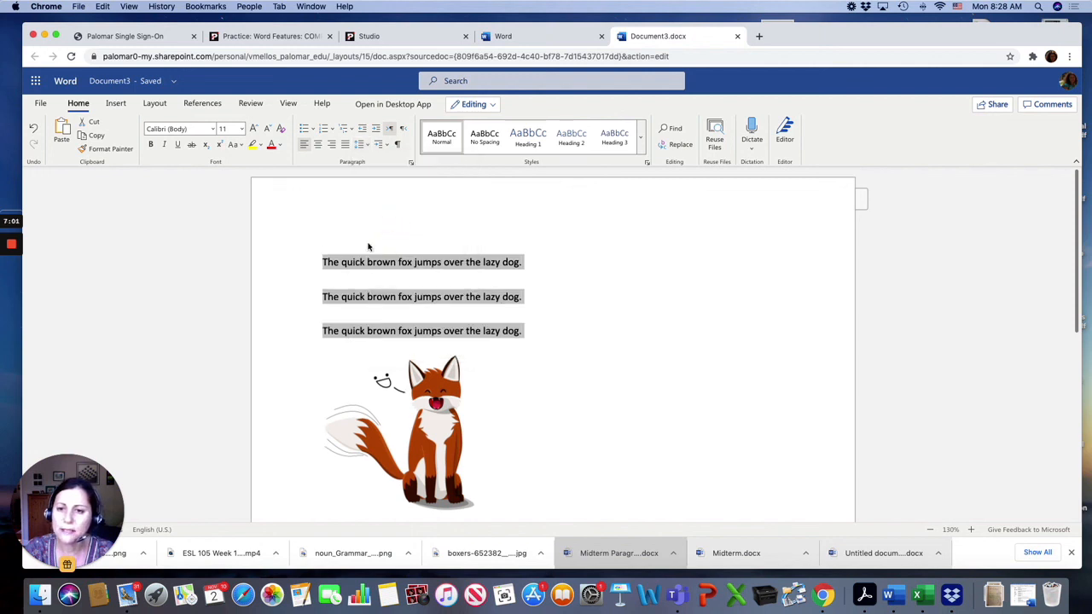
pyautogui.click(366, 145)
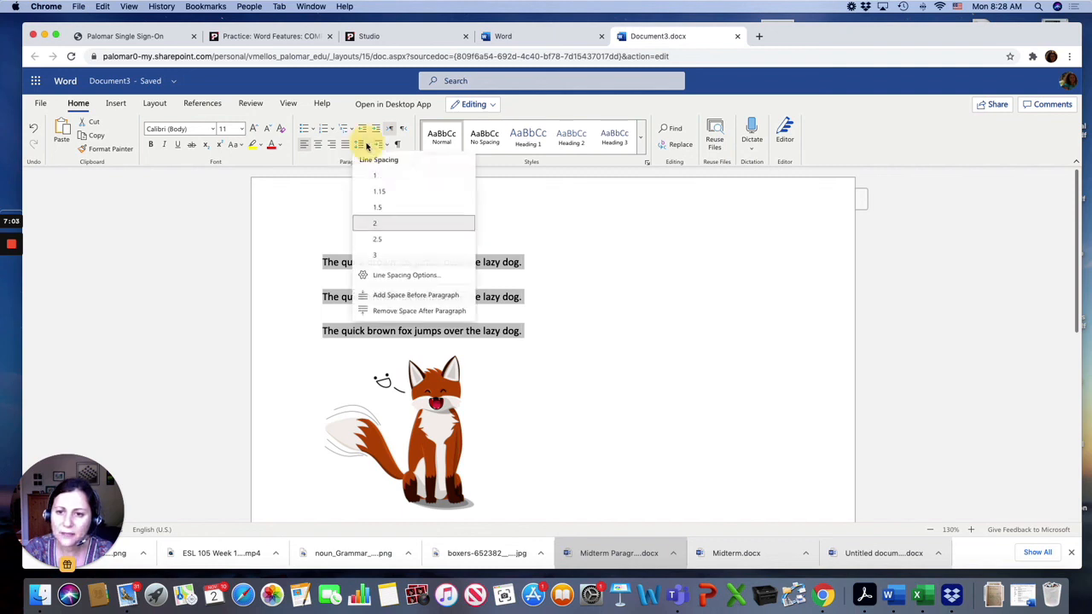
pyautogui.click(392, 311)
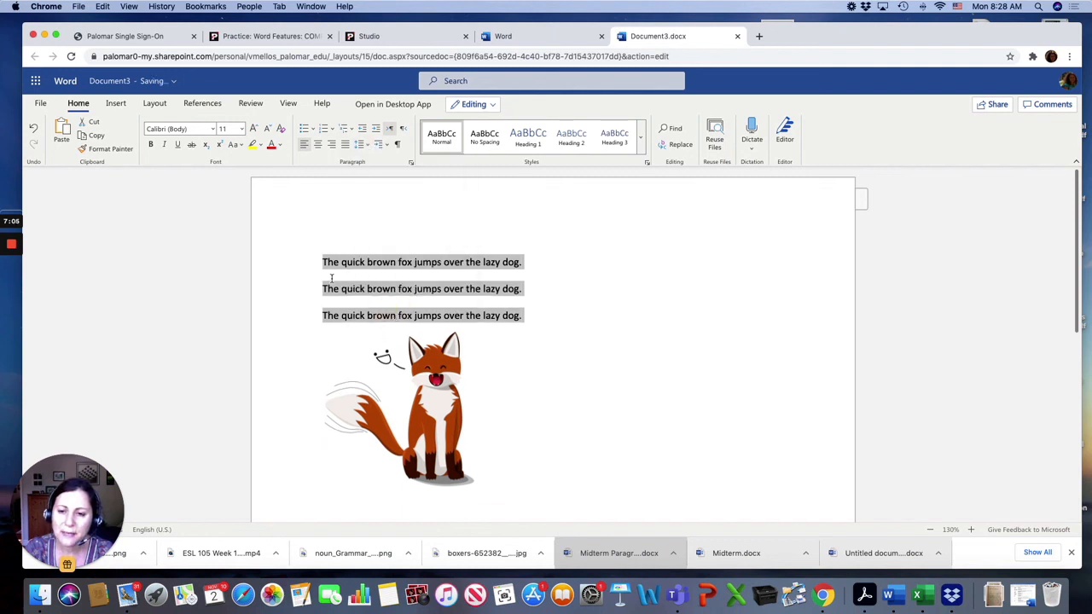
pyautogui.click(532, 348)
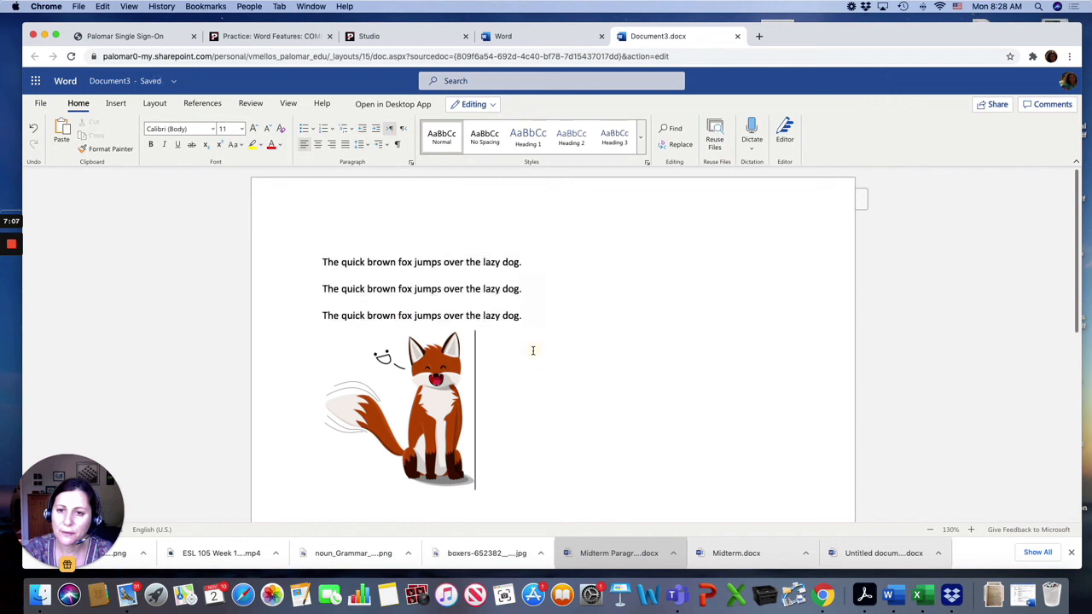